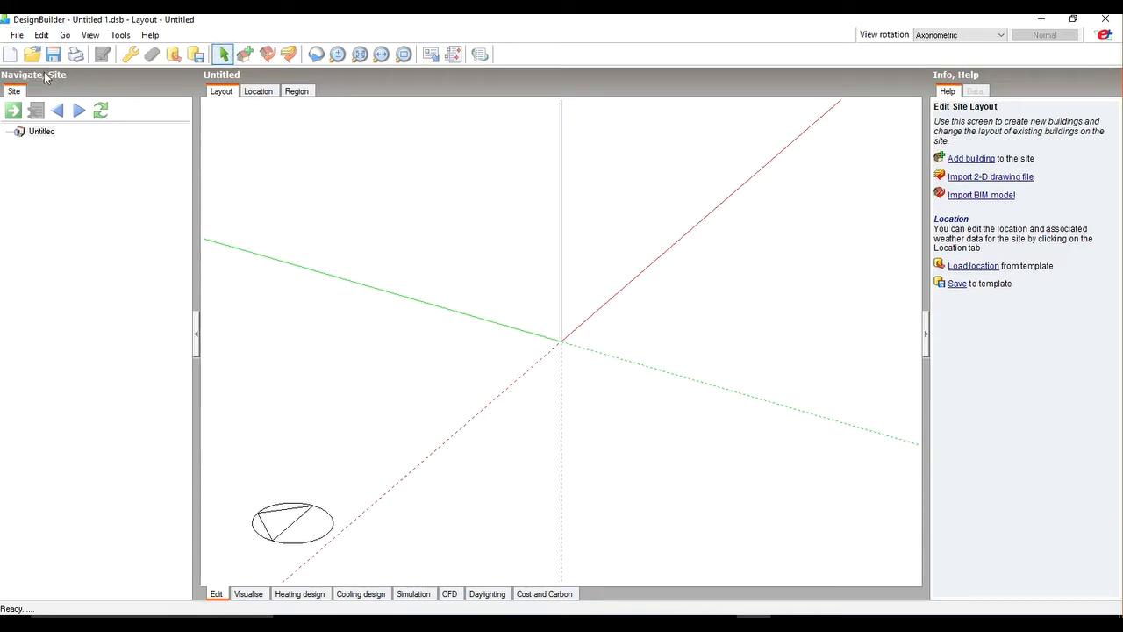
# - Add a building with default settings and draw an extruded building block with a 20 m by 20 m perimeter and 3.50 m height
pyautogui.click(244, 54)
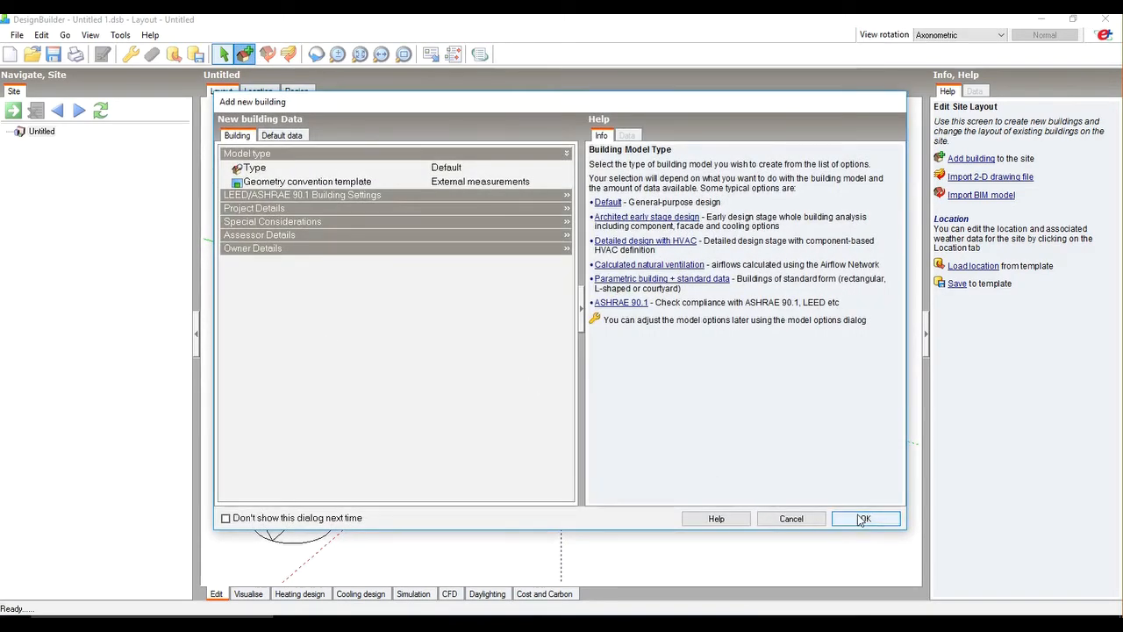
pyautogui.click(864, 519)
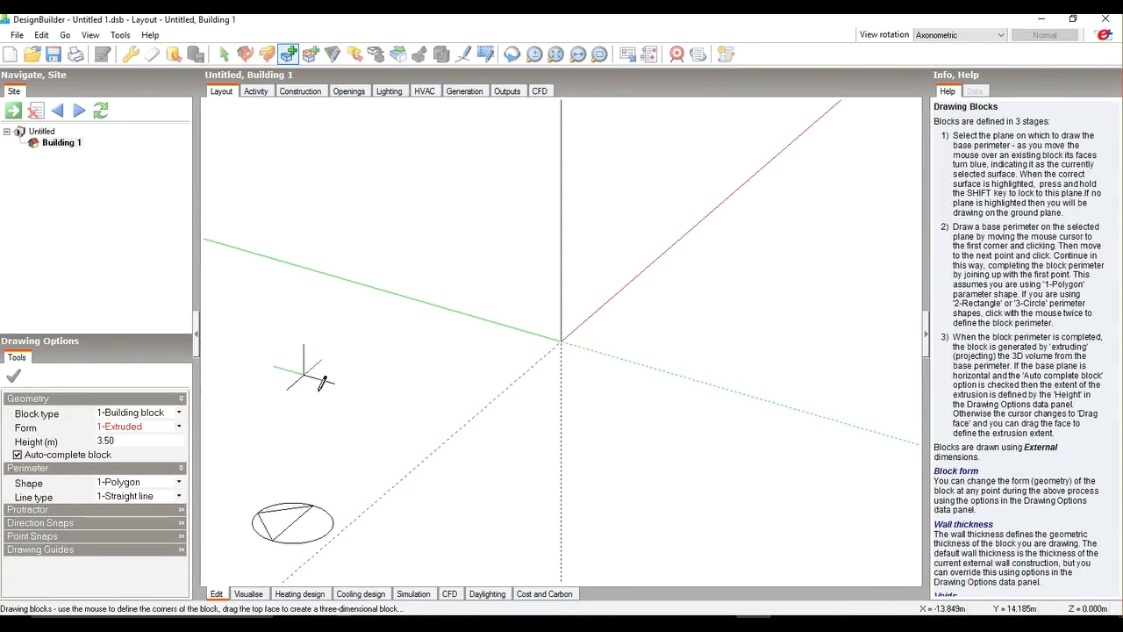
pyautogui.click(305, 373)
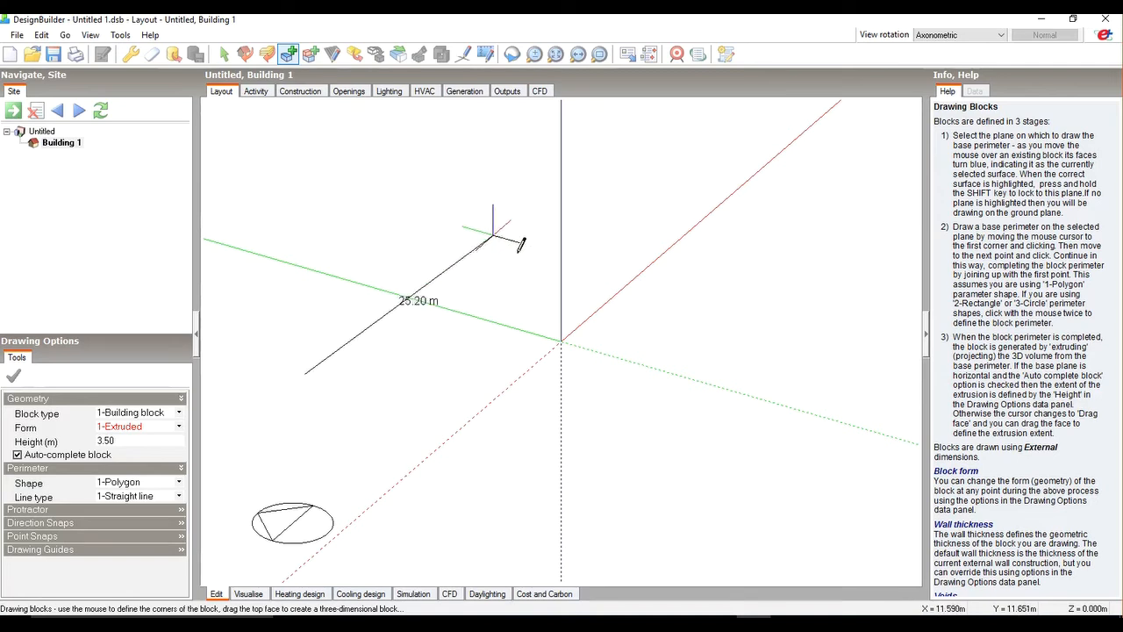
pyautogui.write('20')
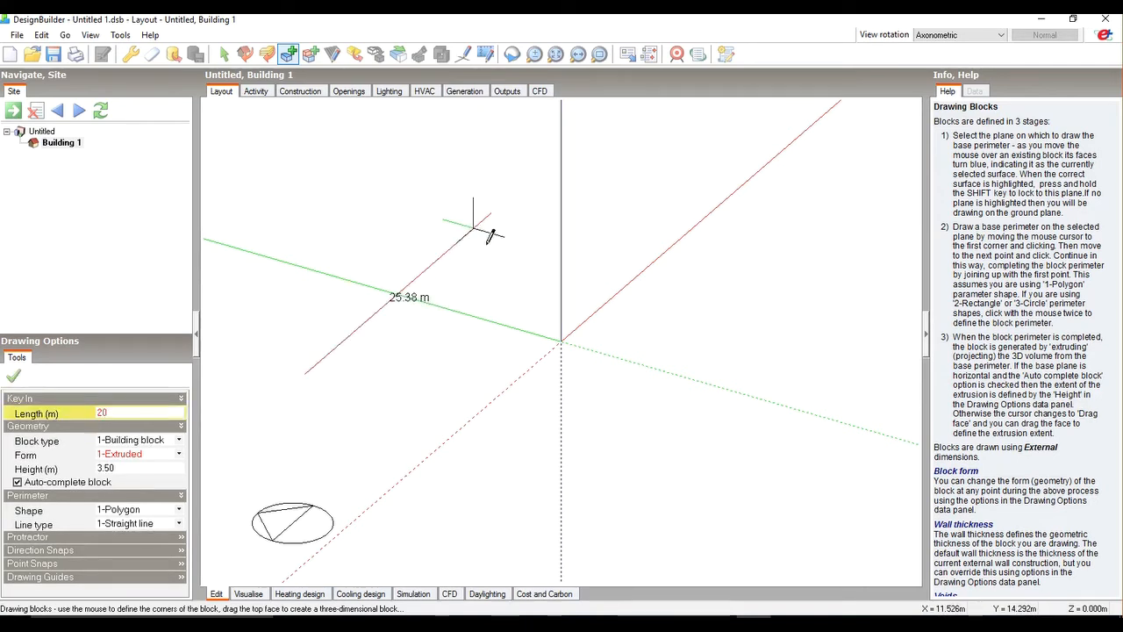
pyautogui.press('Return')
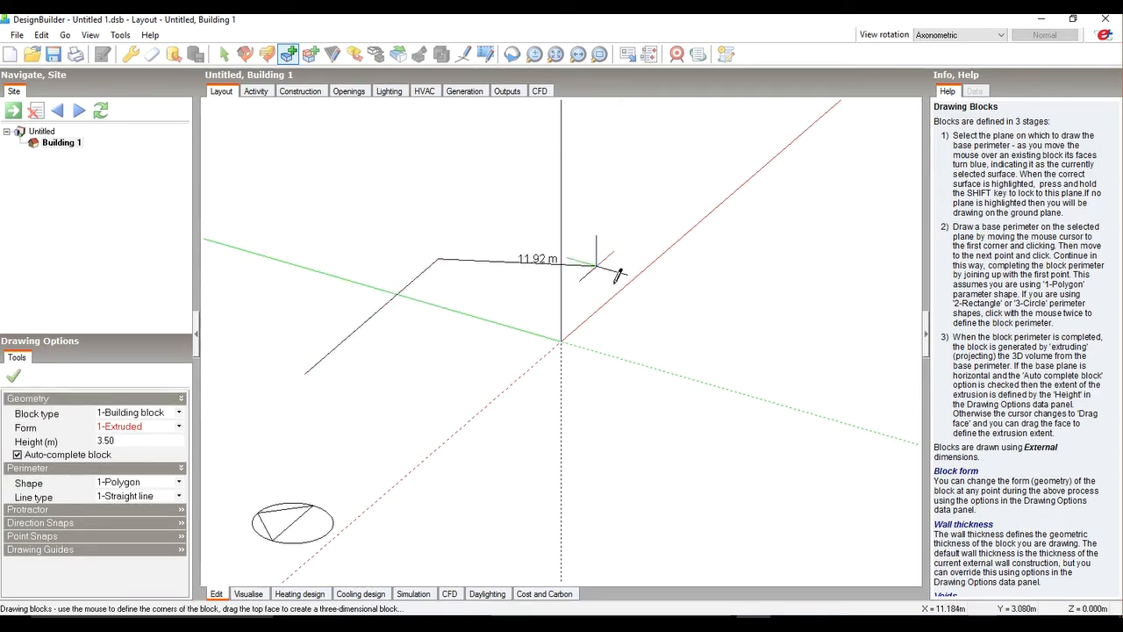
pyautogui.write('20')
pyautogui.press('Return')
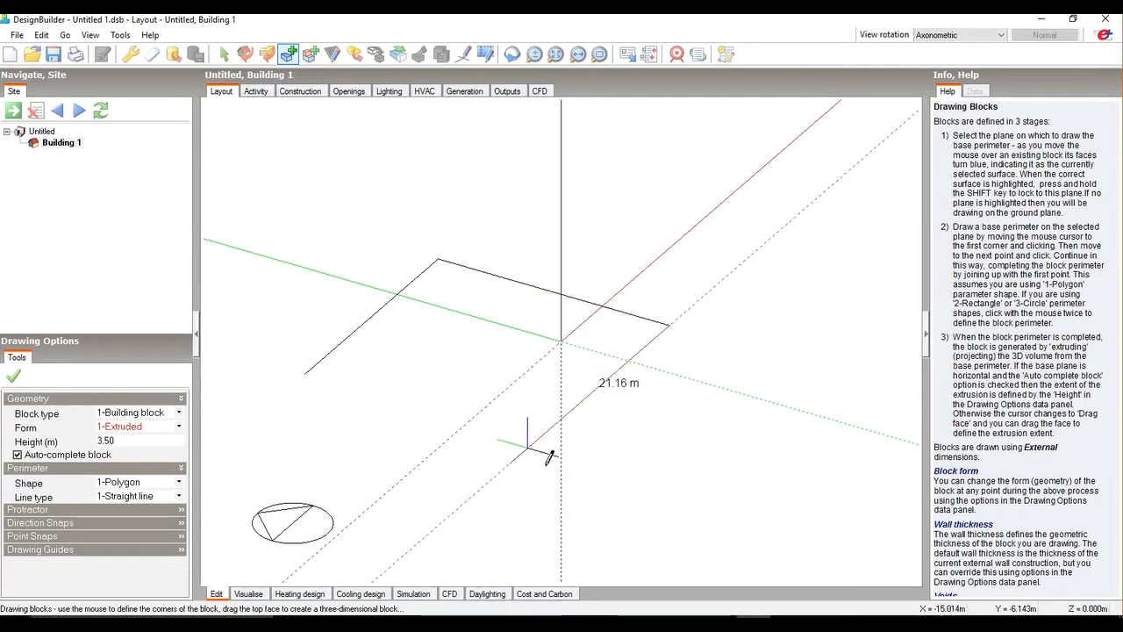
pyautogui.write('20')
pyautogui.press('Return')
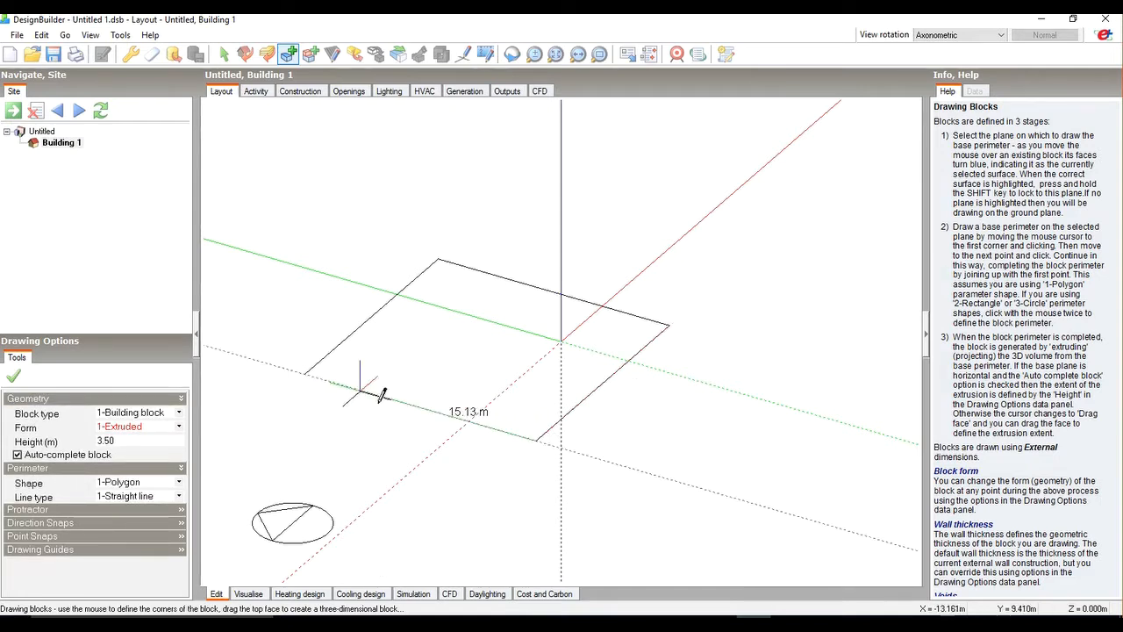
pyautogui.click(304, 376)
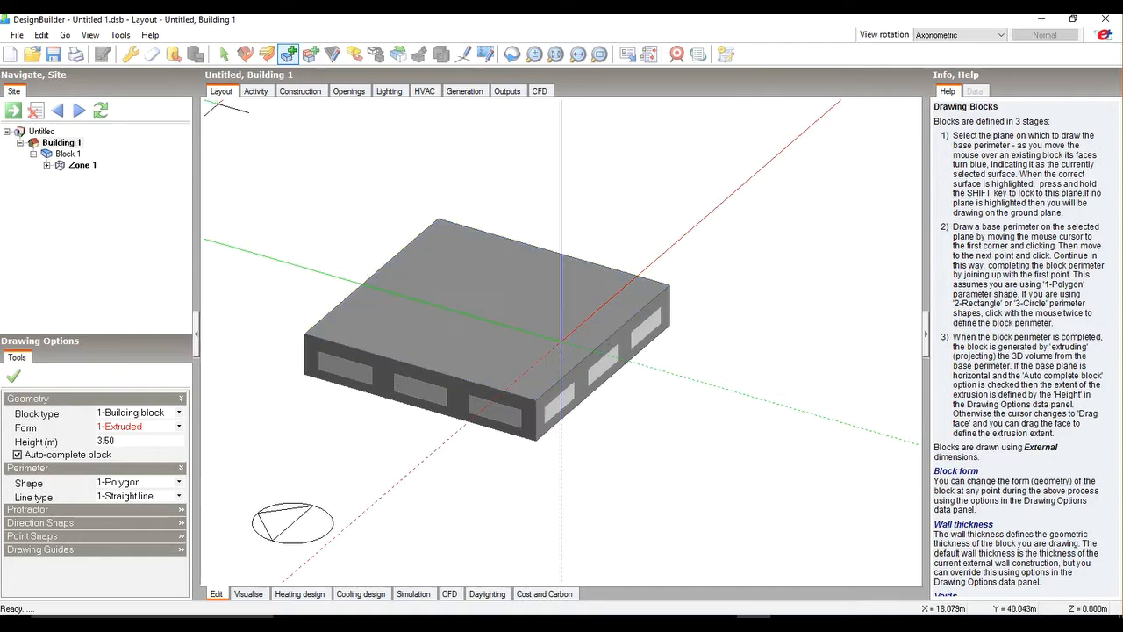
pyautogui.click(223, 54)
# - Review the building's external window opening settings and return to the model layout
pyautogui.moveTo(376, 314); pyautogui.dragTo(560, 307, button='middle')
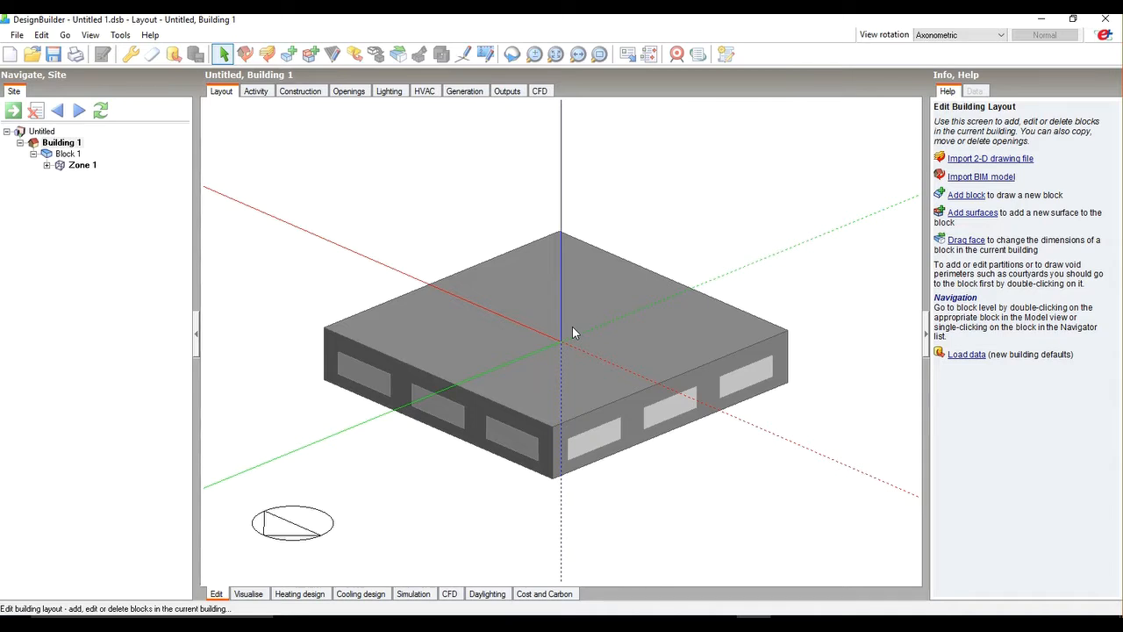
pyautogui.click(348, 92)
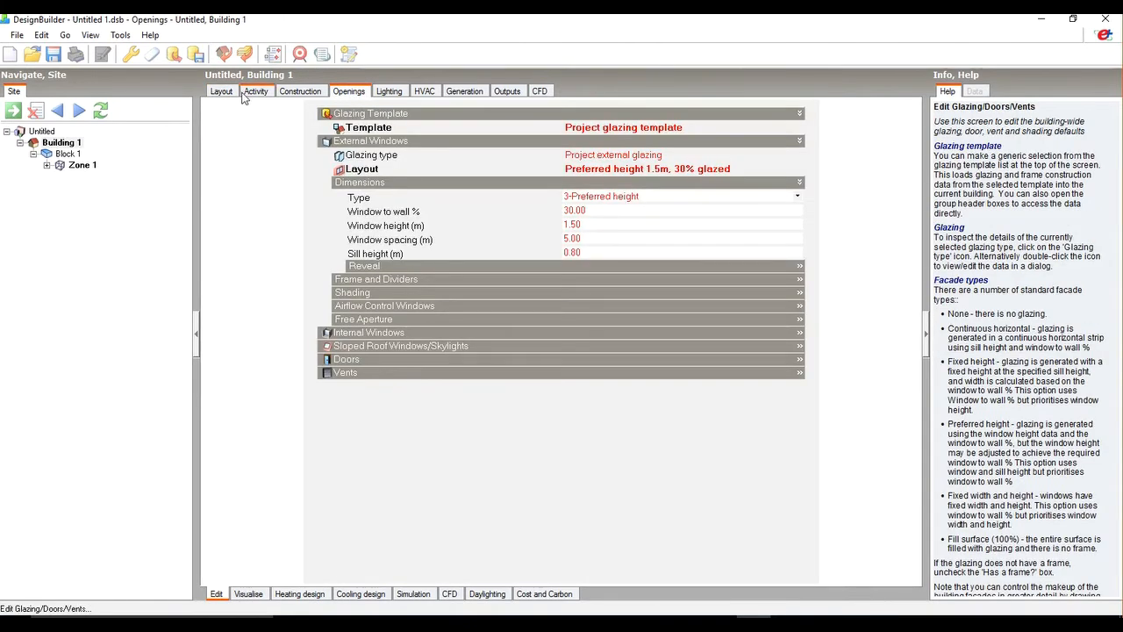
pyautogui.click(224, 95)
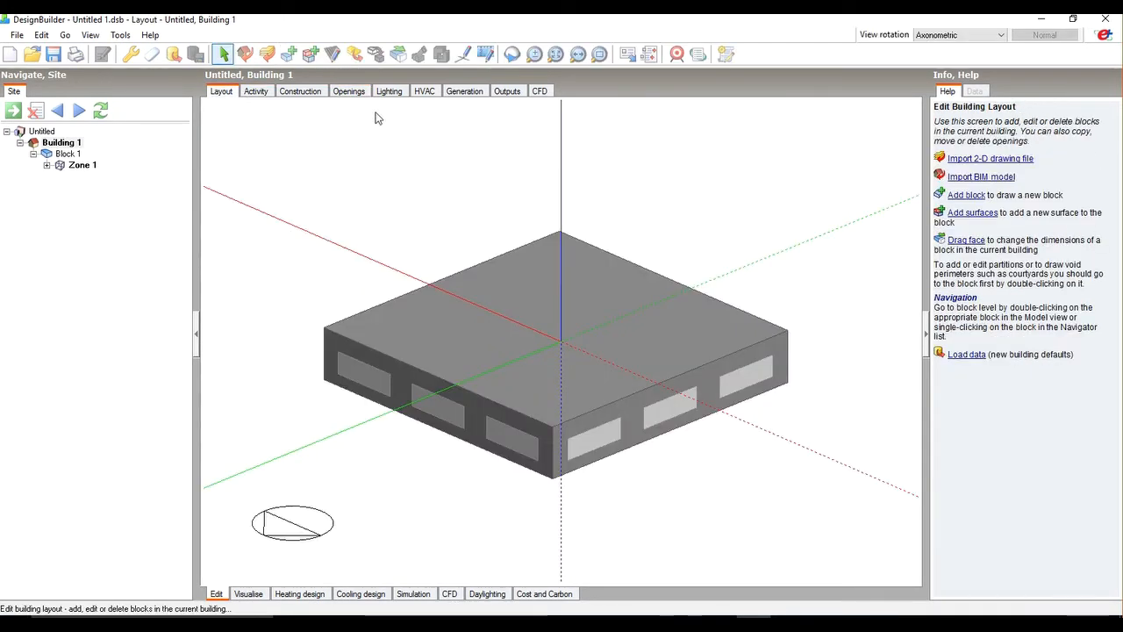
# - Begin a new building block with the Extruded form and set its height to 0.5 m
pyautogui.click(296, 58)
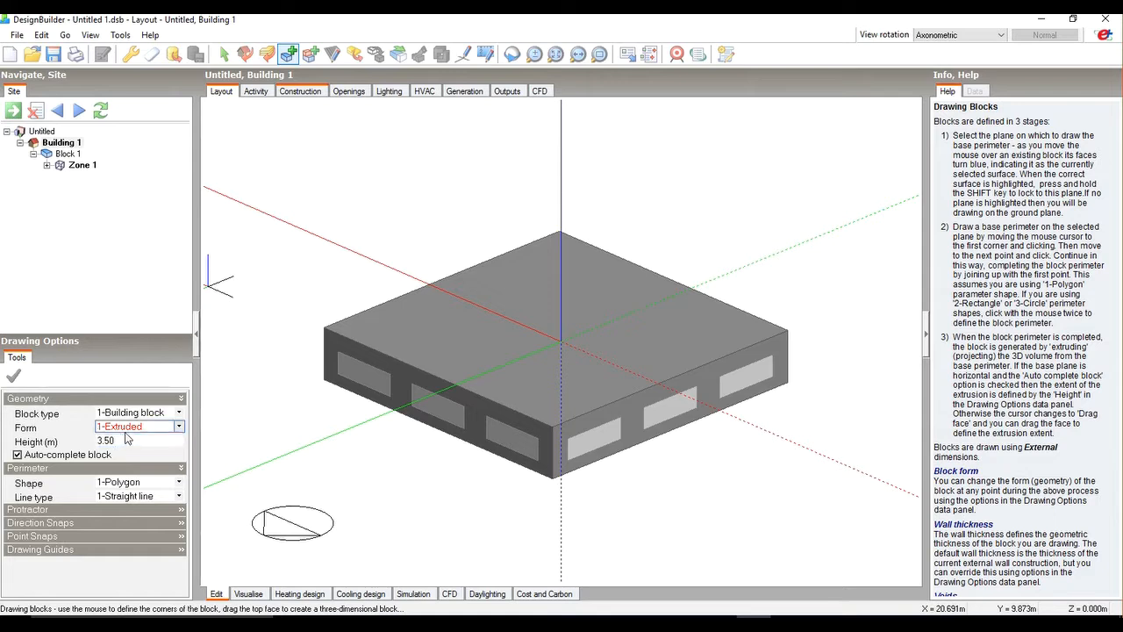
pyautogui.click(137, 413)
pyautogui.click(137, 425)
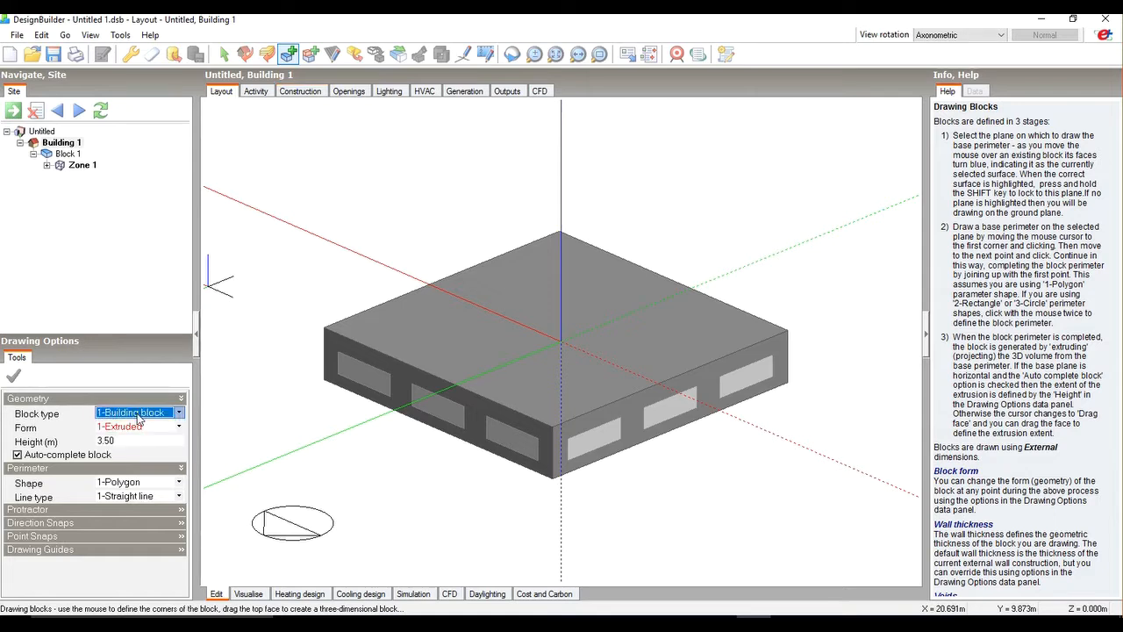
pyautogui.click(135, 428)
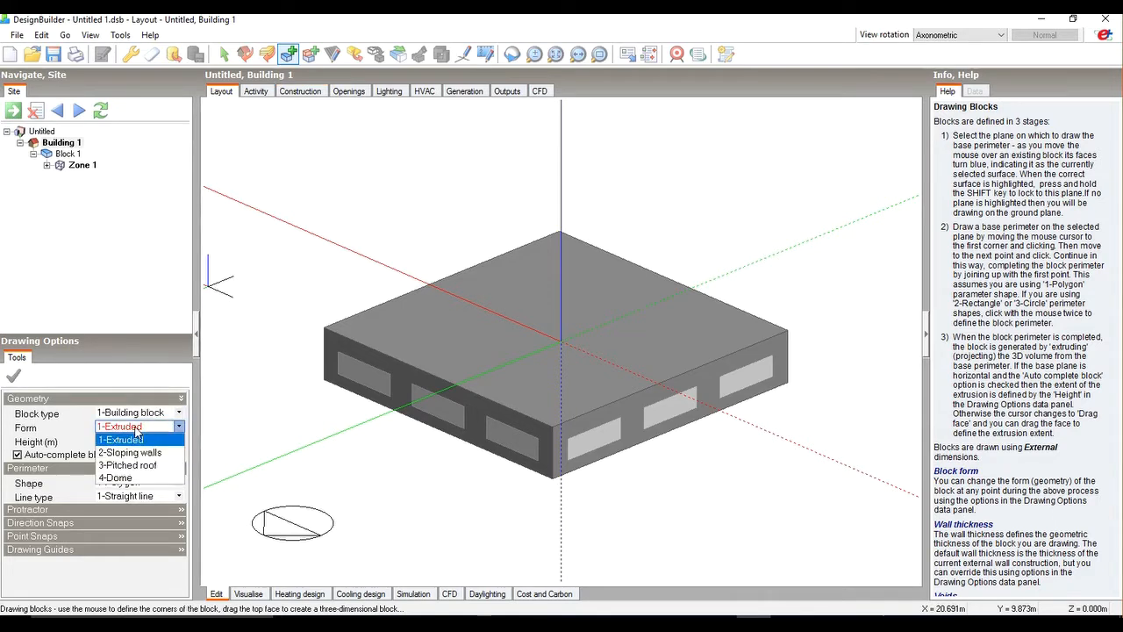
pyautogui.click(136, 440)
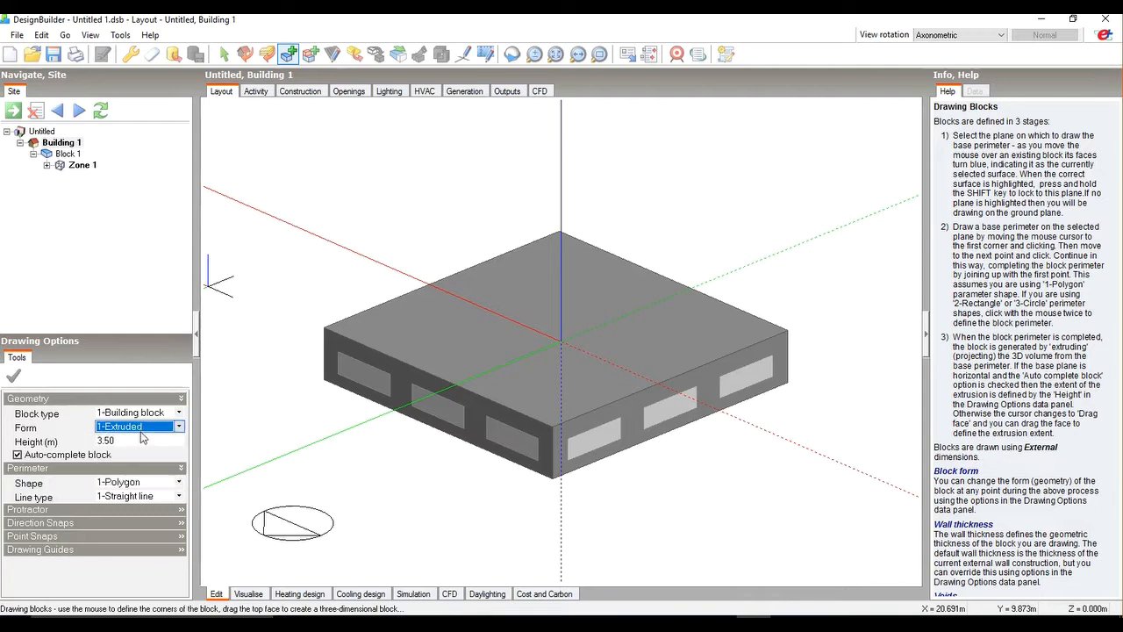
pyautogui.click(131, 440)
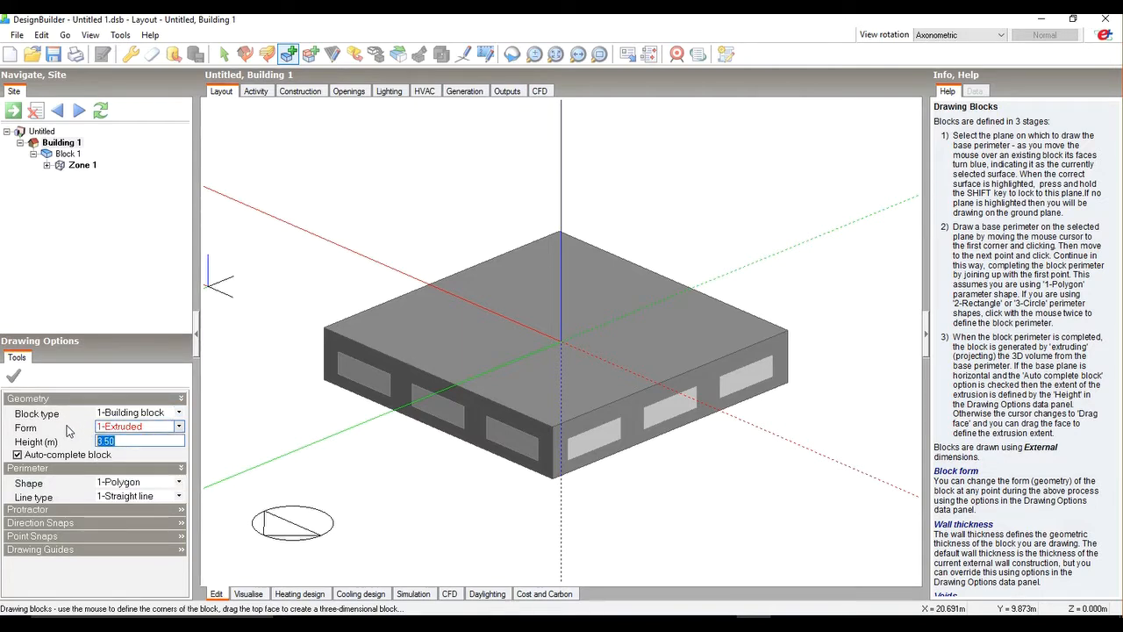
pyautogui.write('0')
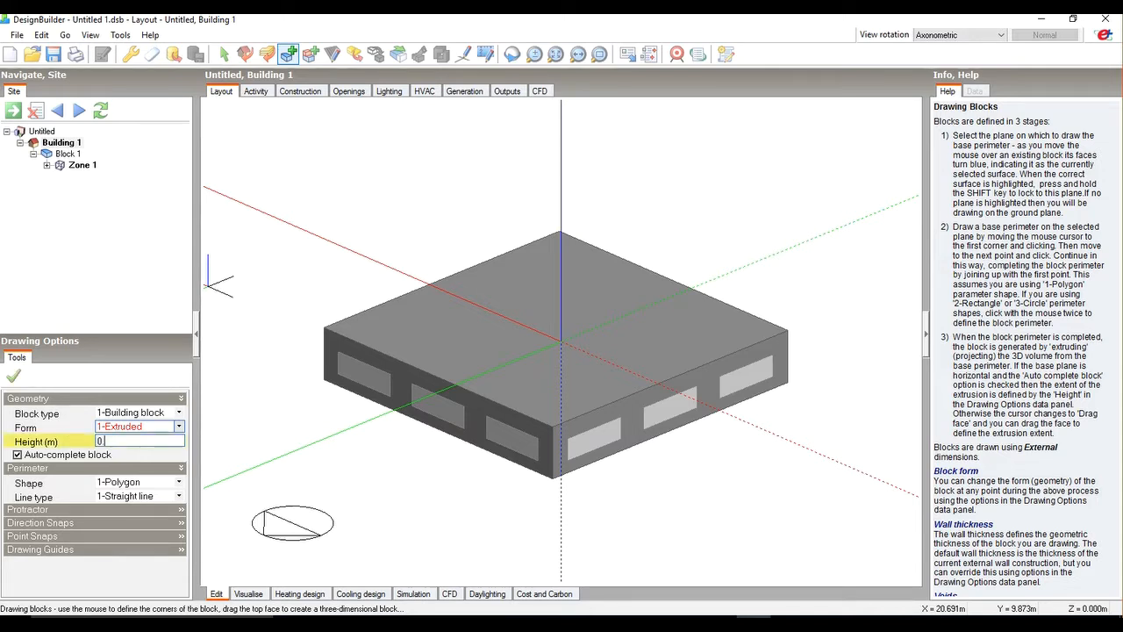
pyautogui.write('.5')
pyautogui.press('Return')
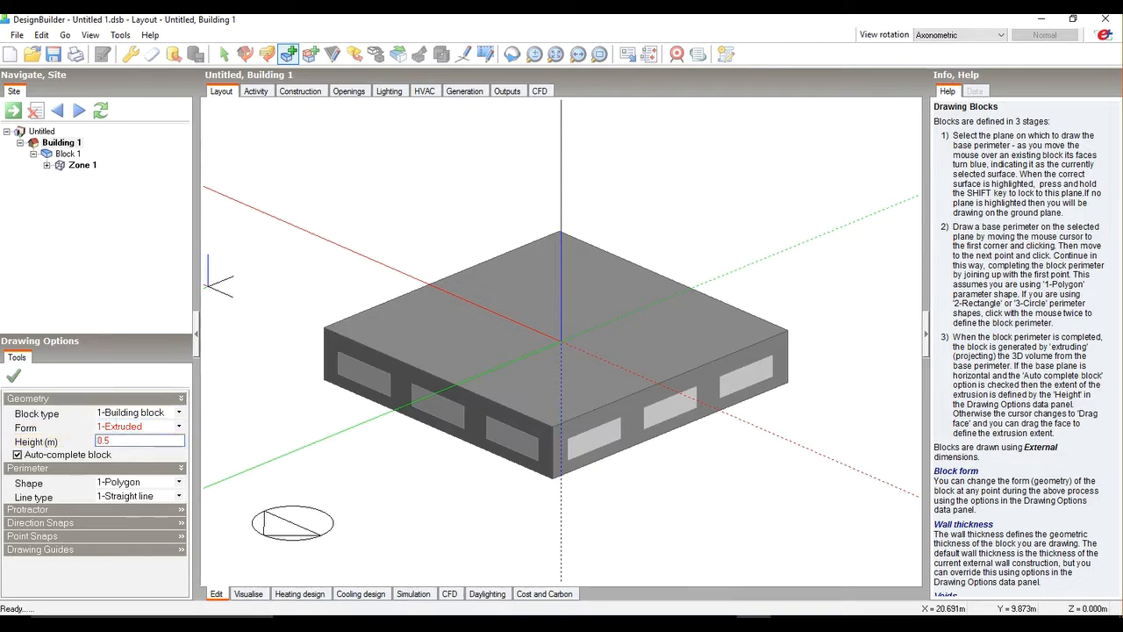
# - Change the perimeter shape for new blocks to 2-Rectangle and leave block drawing
pyautogui.doubleClick(101, 440)
pyautogui.click(161, 482)
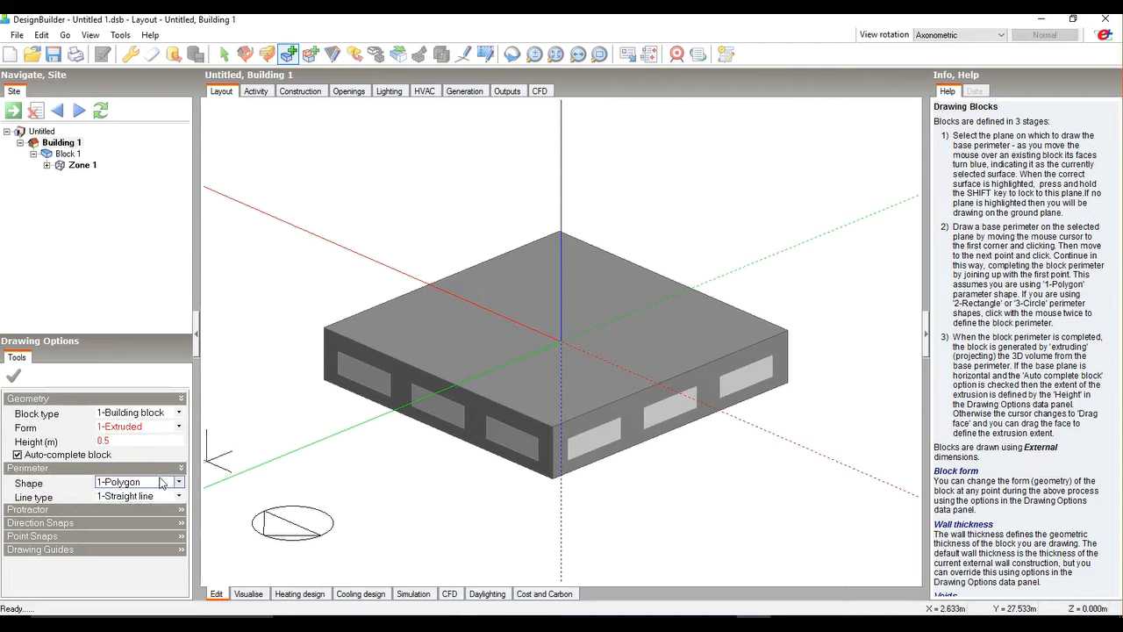
pyautogui.click(159, 483)
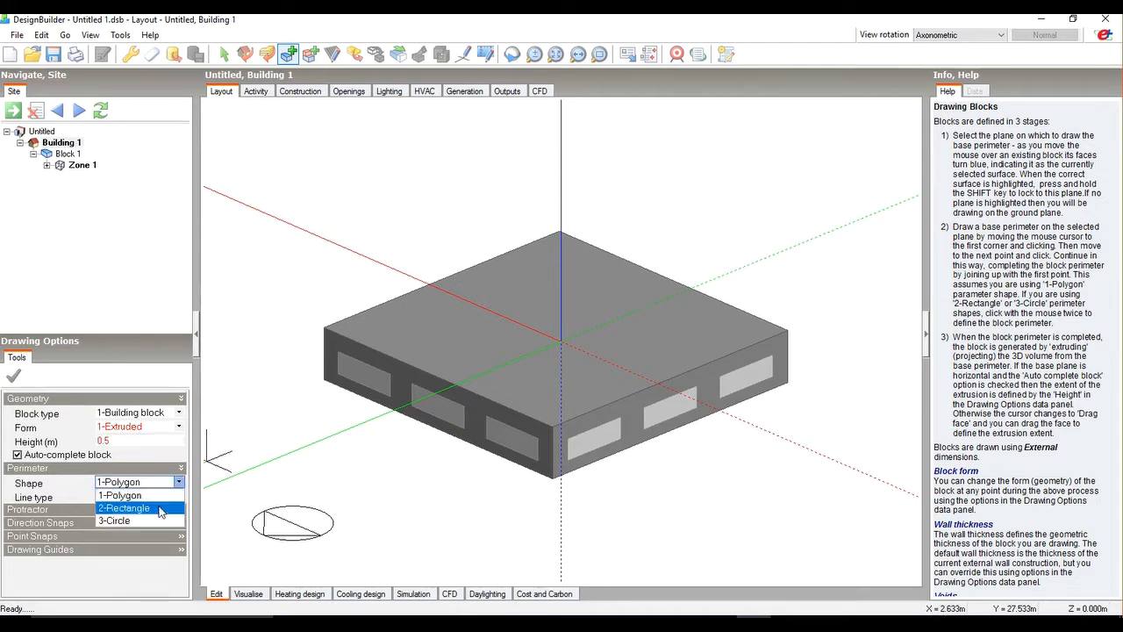
pyautogui.click(161, 509)
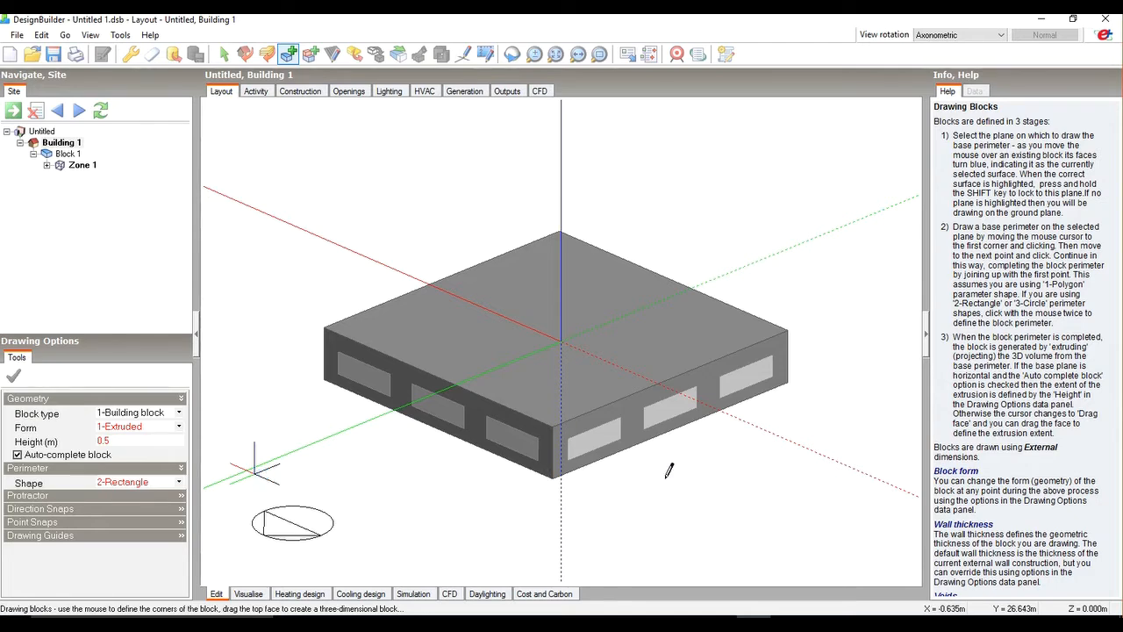
pyautogui.press('Escape')
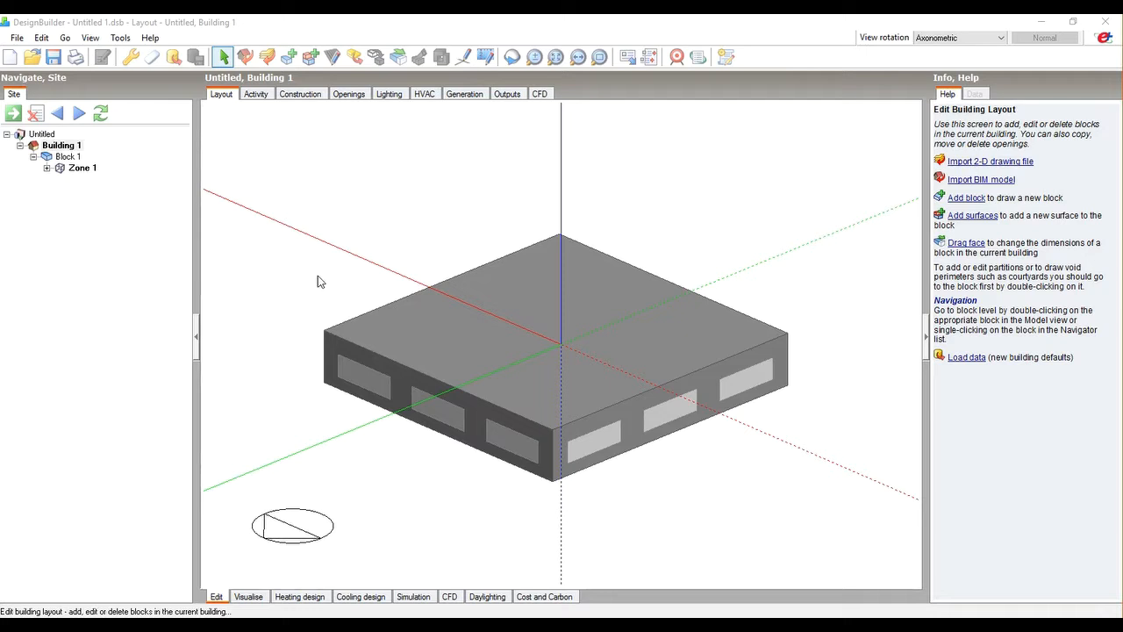
# - Start another extruded building block and set its height to 0.125 m
pyautogui.click(282, 60)
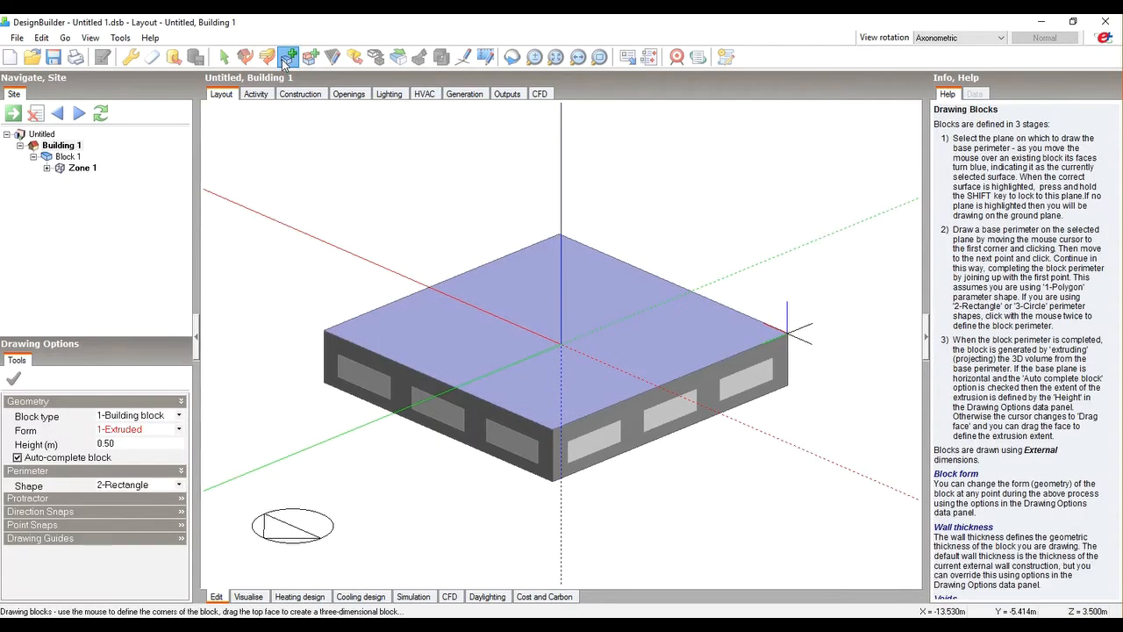
pyautogui.click(146, 418)
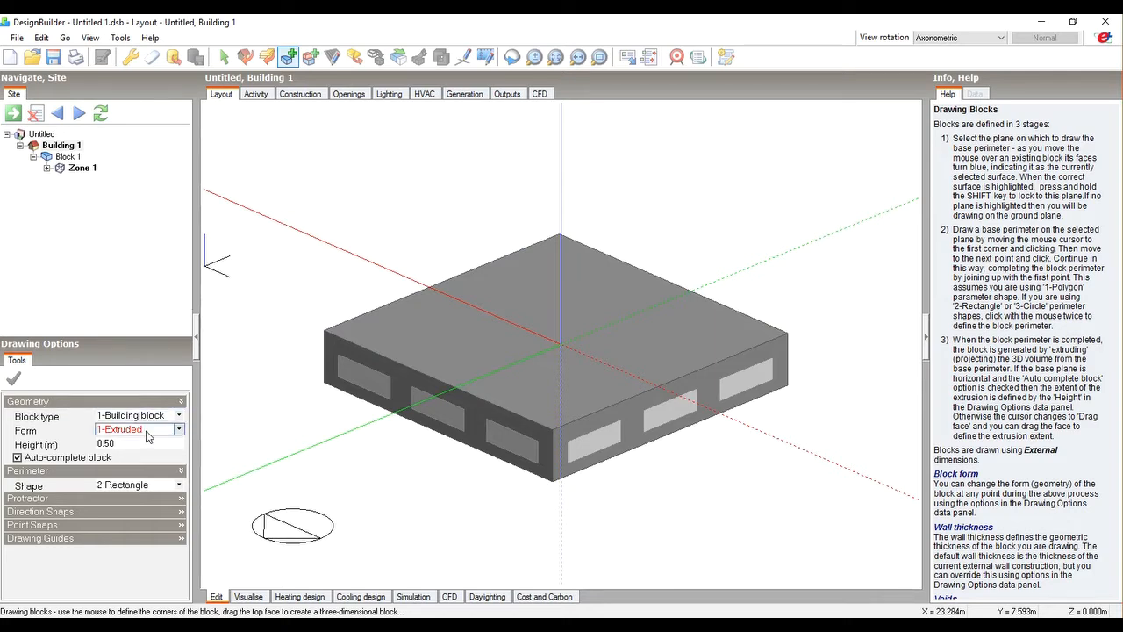
pyautogui.click(149, 420)
pyautogui.click(152, 428)
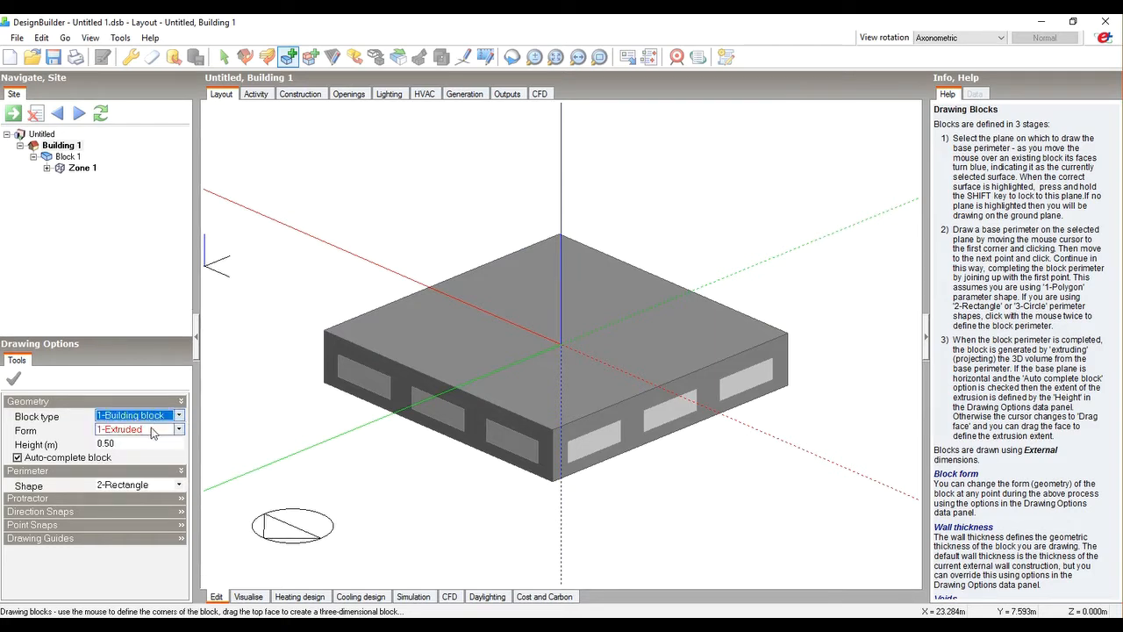
pyautogui.click(151, 429)
pyautogui.click(152, 431)
pyautogui.click(149, 444)
pyautogui.moveTo(116, 444); pyautogui.dragTo(76, 437)
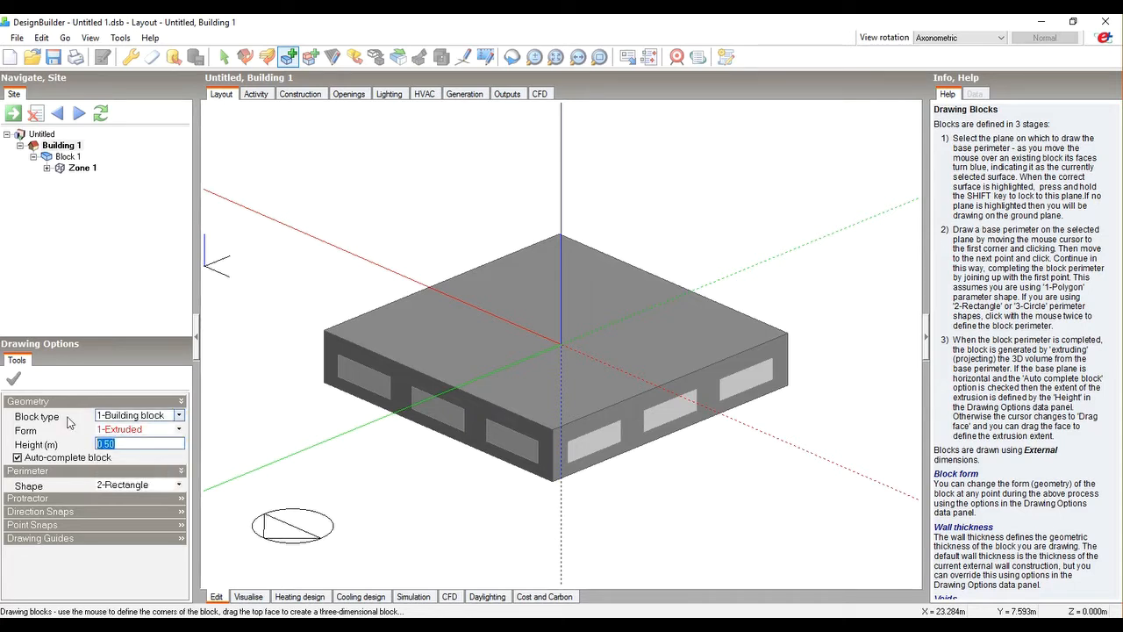
pyautogui.write('0')
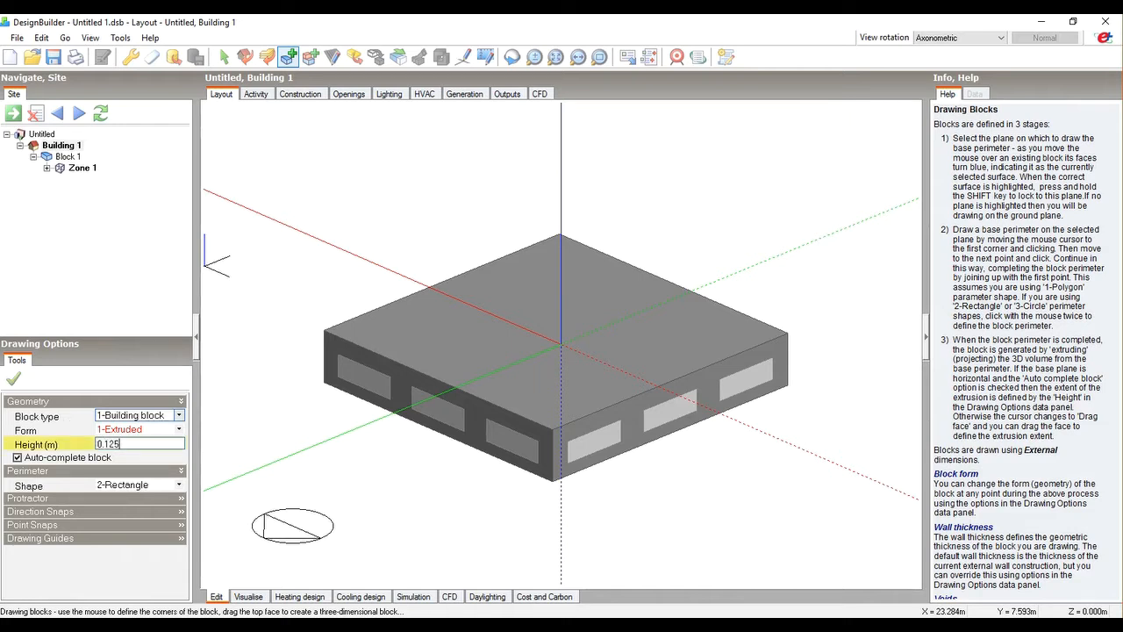
pyautogui.press('Return')
# - Draw a narrow rectangular block at roof level, projecting outward along the full top edge of one windowed wall of the first block
pyautogui.click(101, 484)
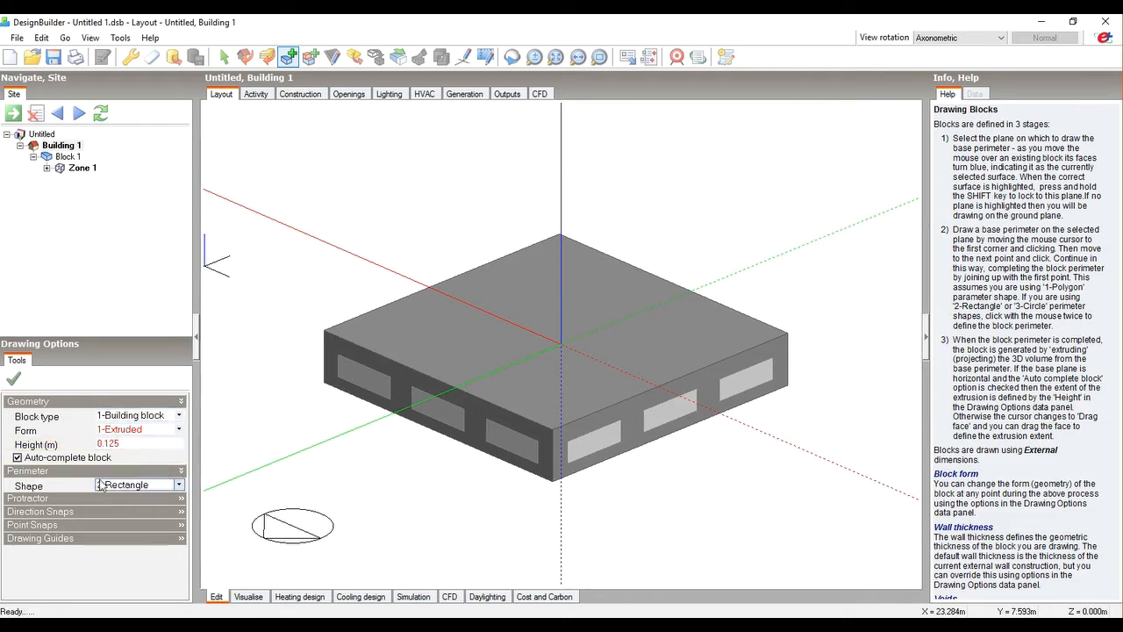
pyautogui.click(125, 487)
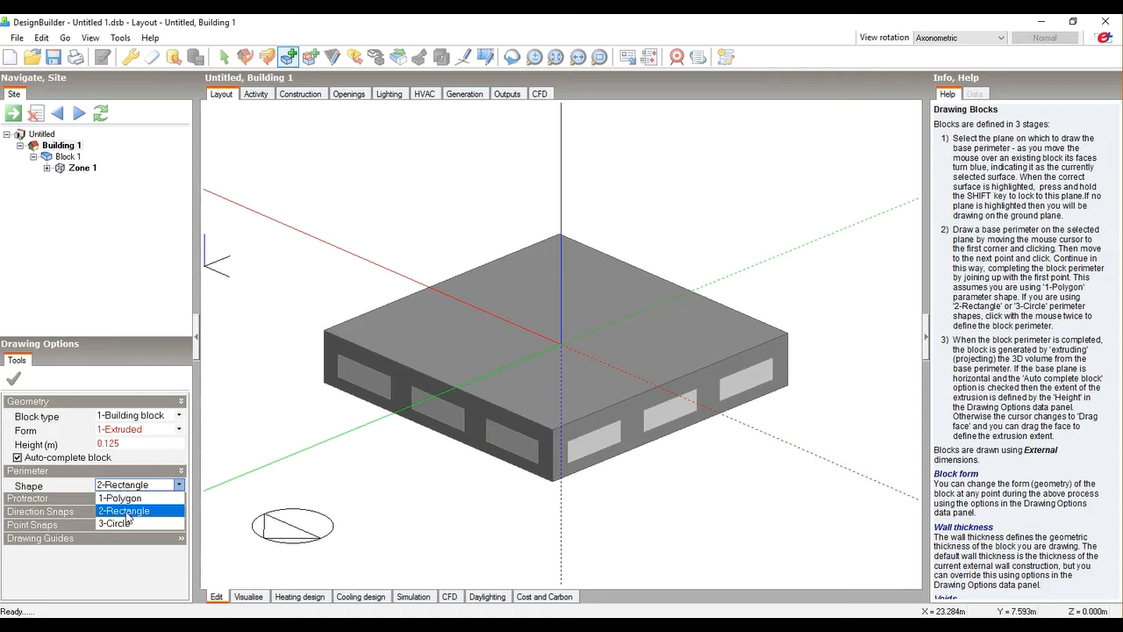
pyautogui.click(127, 511)
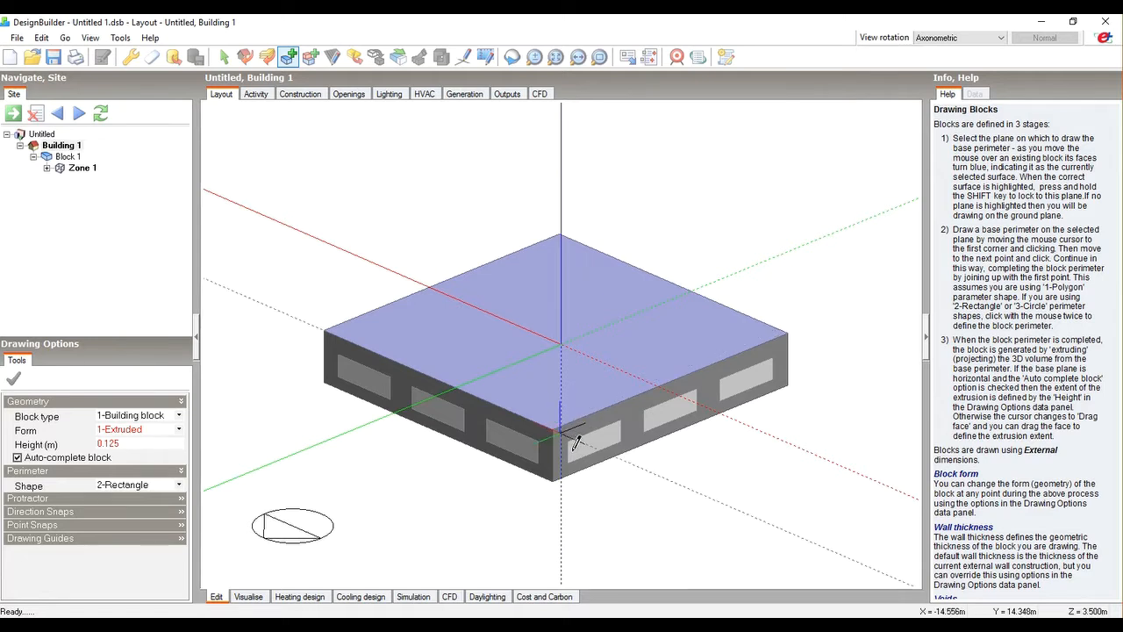
pyautogui.click(568, 433)
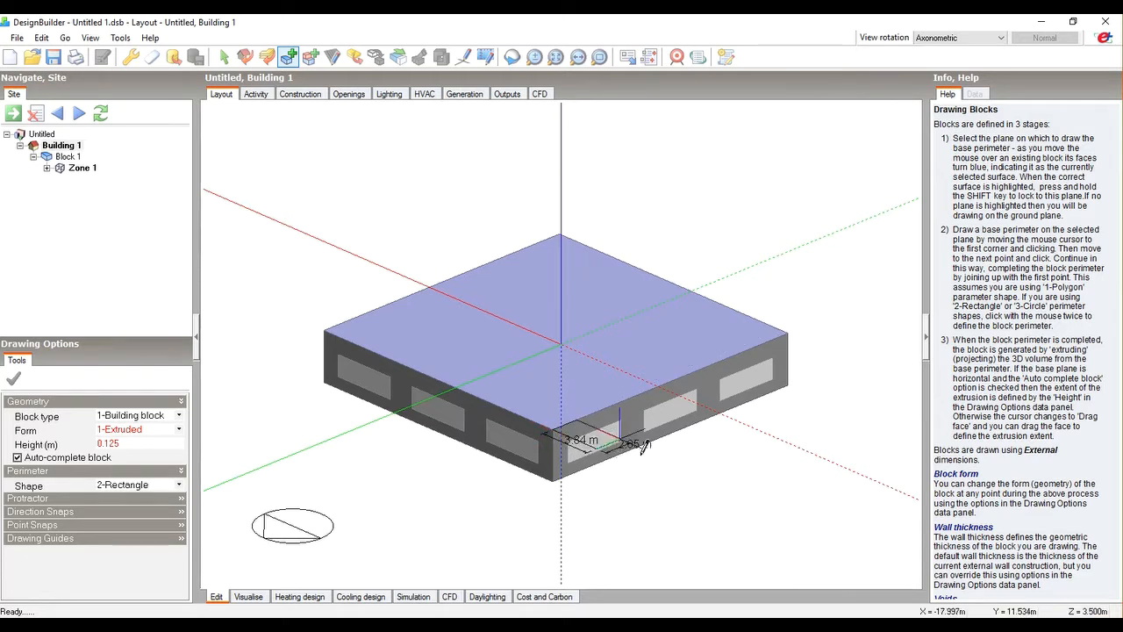
pyautogui.click(812, 342)
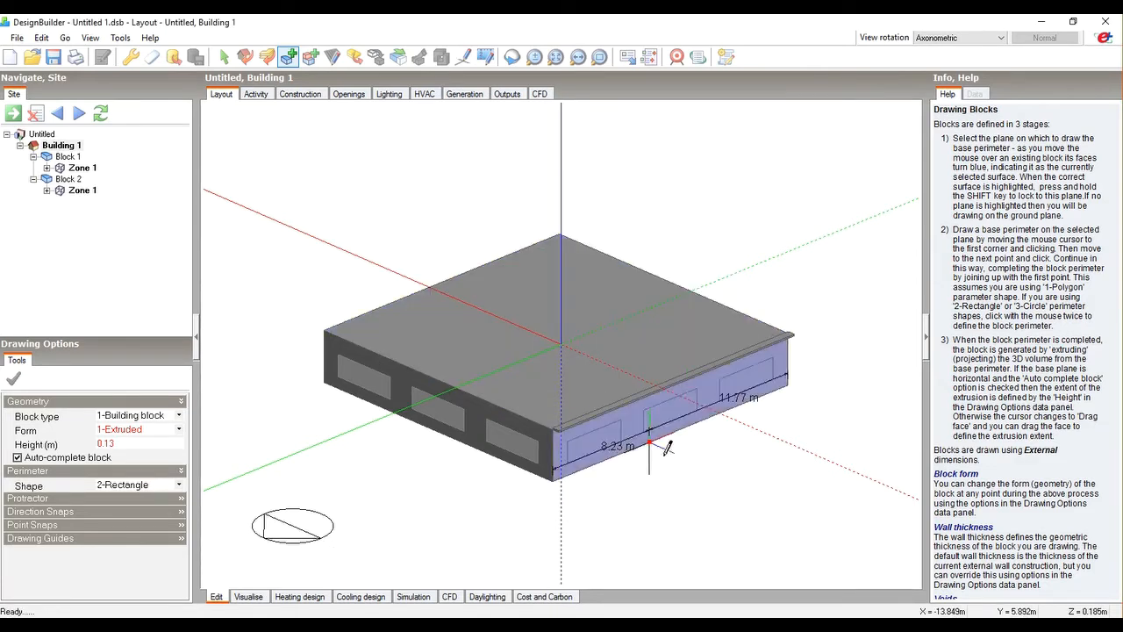
pyautogui.scroll(2, 661, 453)
pyautogui.moveTo(662, 453)
pyautogui.mouseDown(button='middle')
pyautogui.moveTo(725, 446)
pyautogui.moveTo(667, 446)
pyautogui.mouseUp(button='middle')
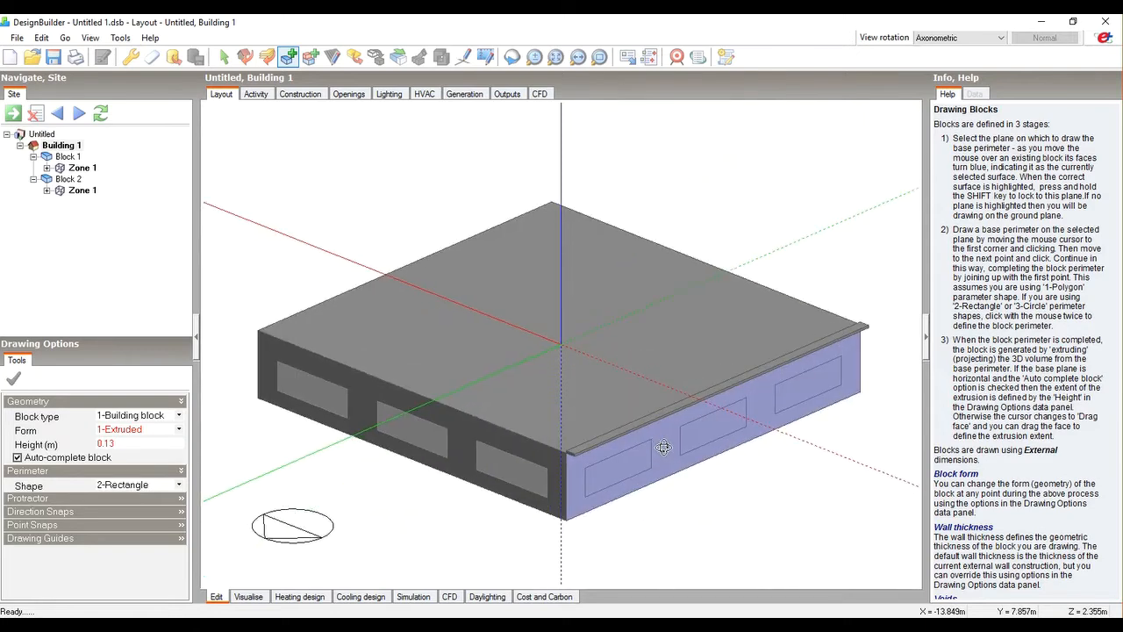
pyautogui.scroll(2, 605, 474)
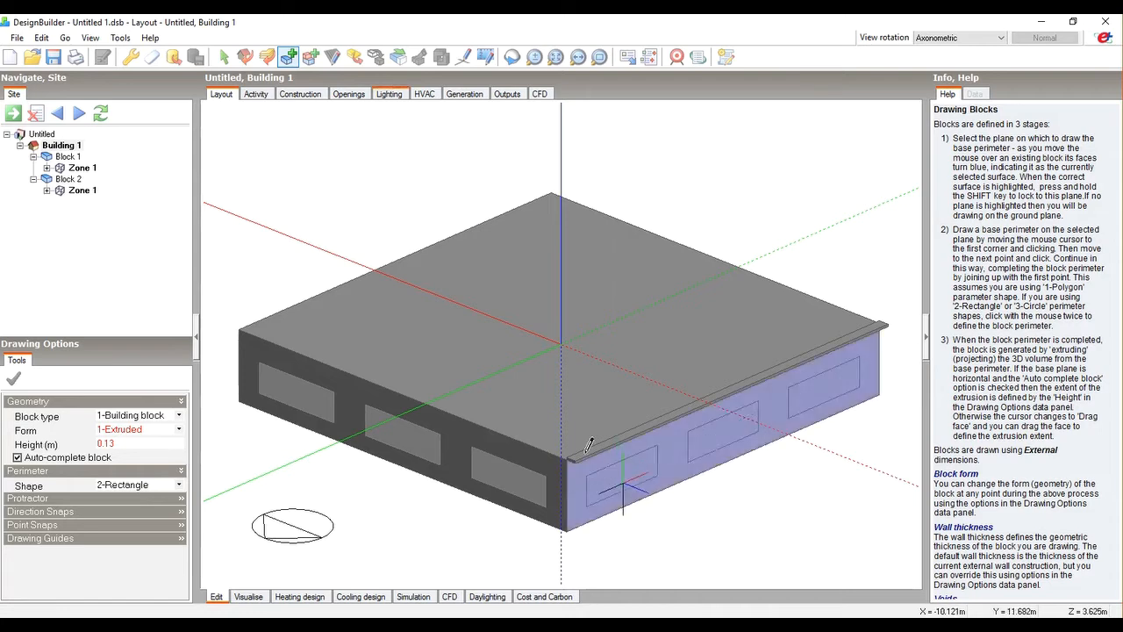
pyautogui.click(231, 60)
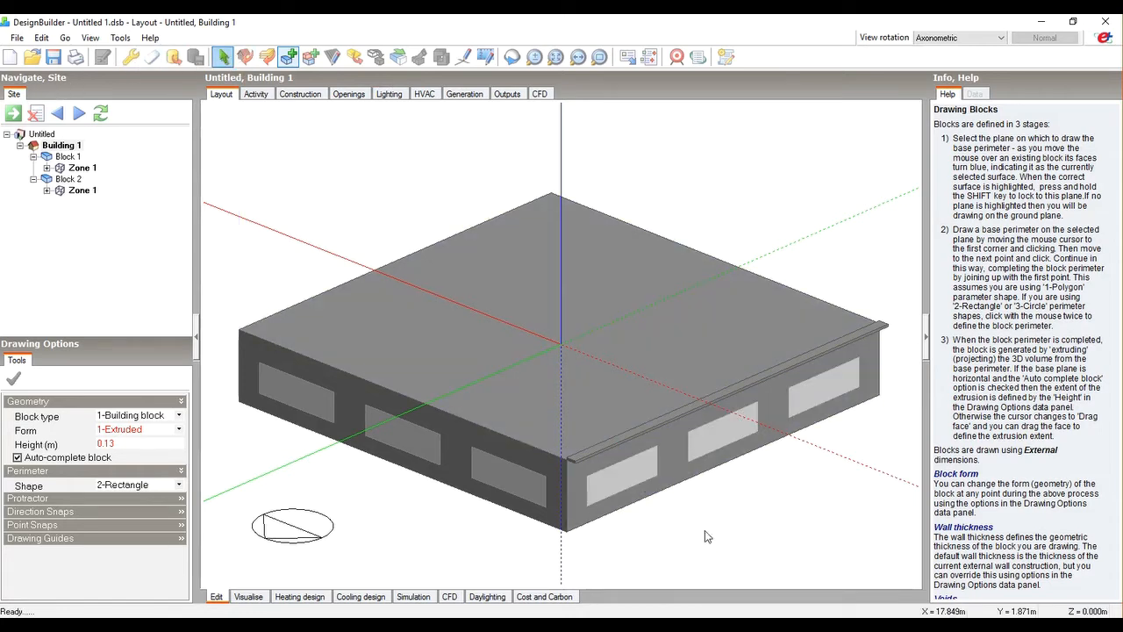
# - Draw a vertical construction line along the building's corner edge at the overhang's end, starting from the base corner
pyautogui.click(625, 434)
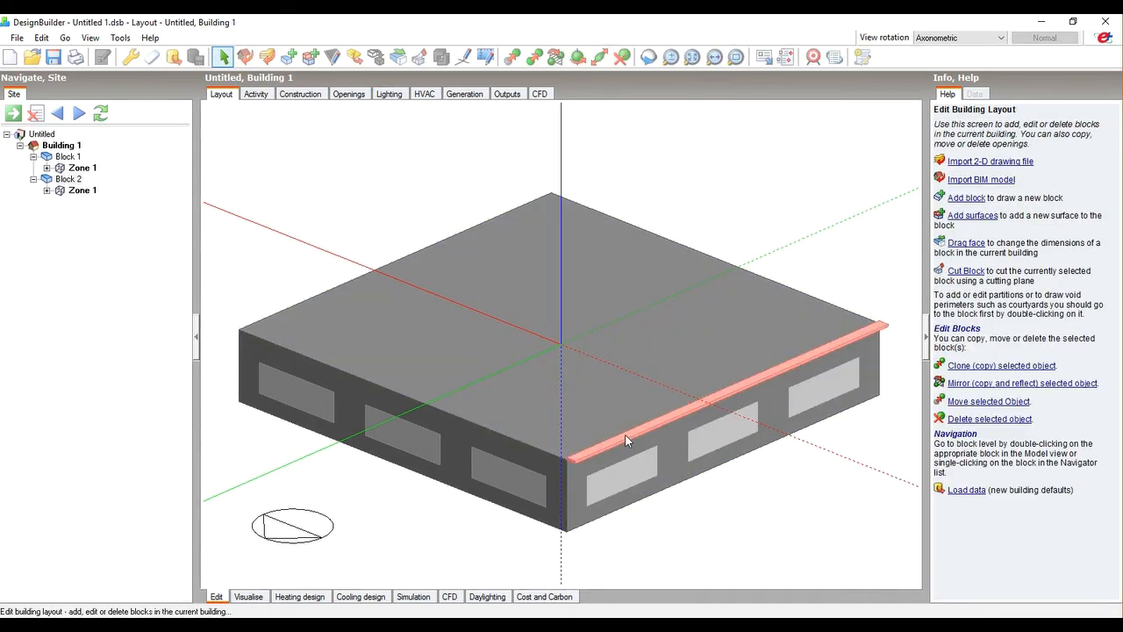
pyautogui.scroll(3, 640, 463)
pyautogui.moveTo(638, 466); pyautogui.dragTo(623, 437, button='middle')
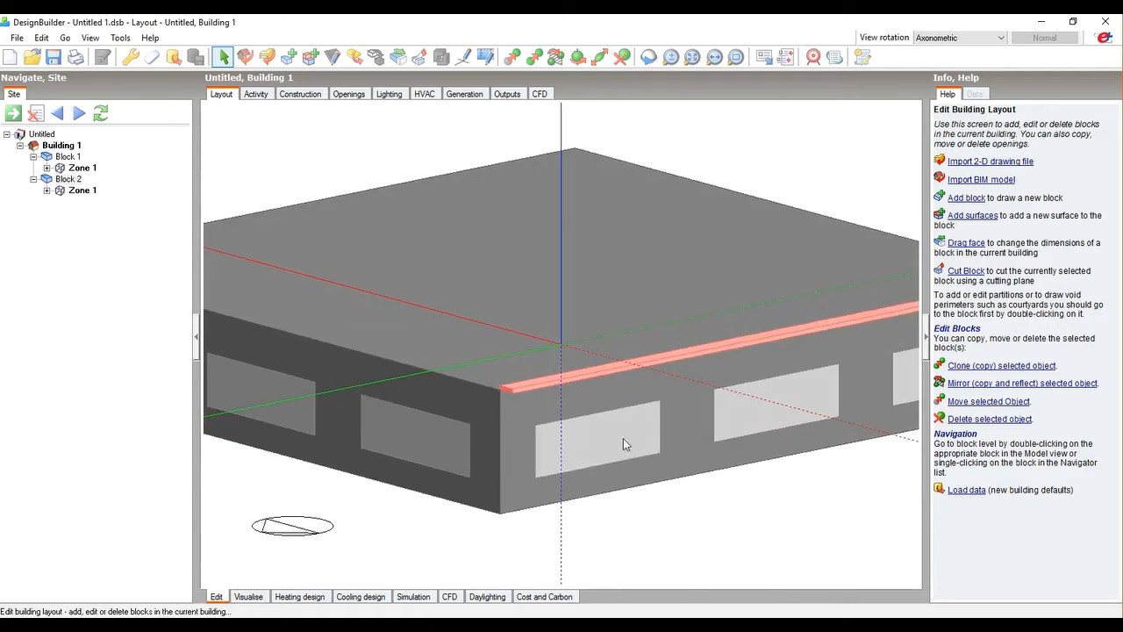
pyautogui.click(463, 58)
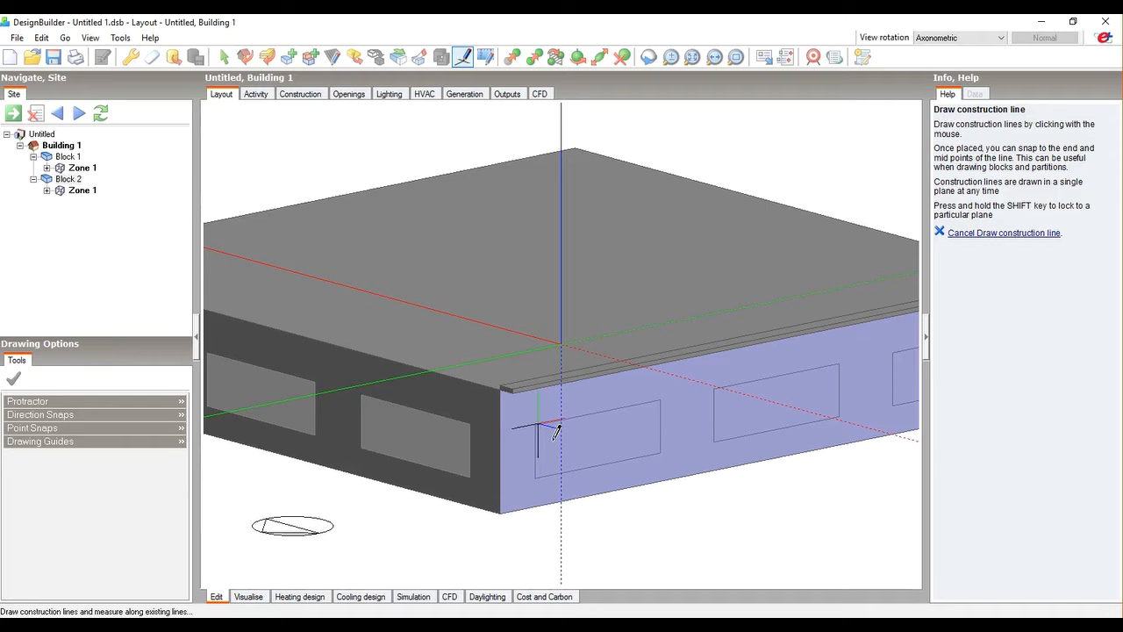
pyautogui.click(501, 511)
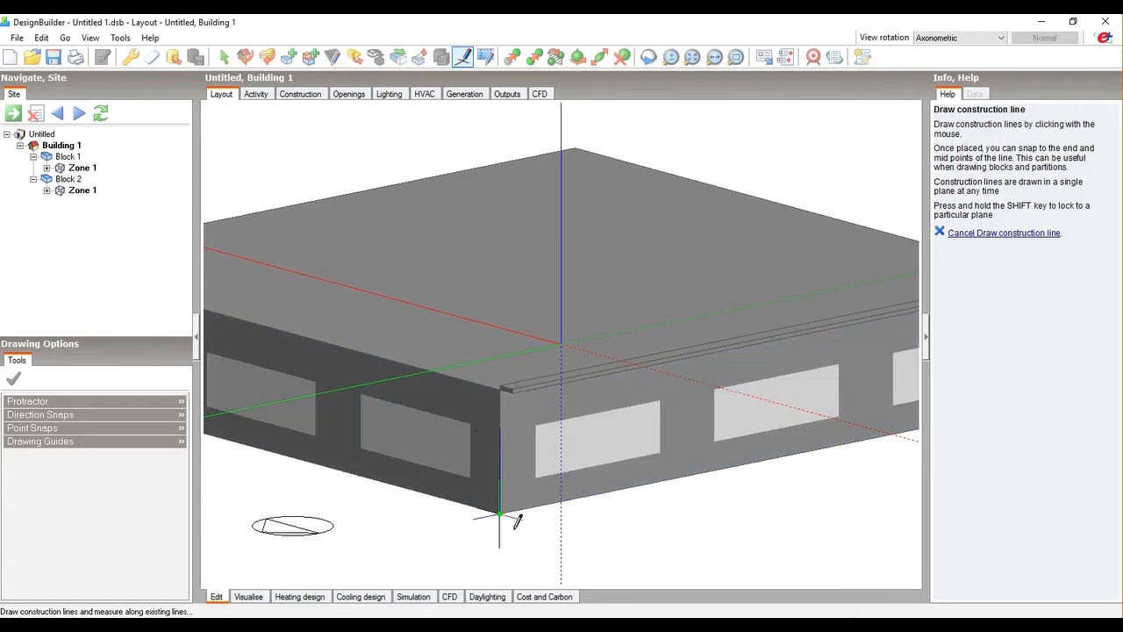
pyautogui.click(223, 56)
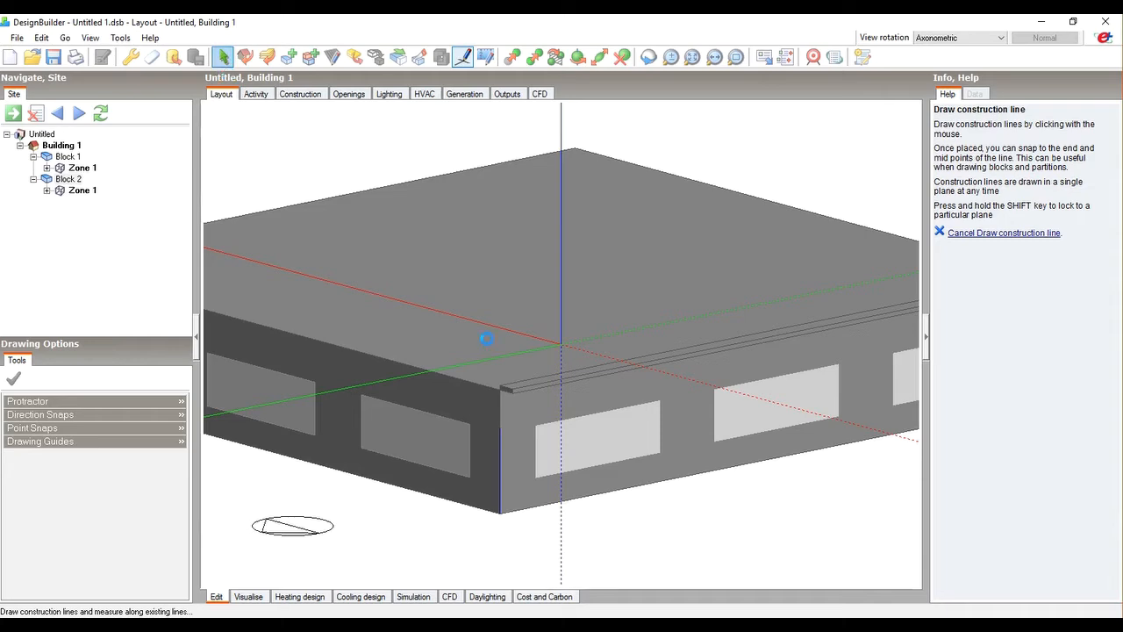
# - Move the overhang block down the wall, snapping its lower corner to the upper end of the construction line
pyautogui.click(518, 390)
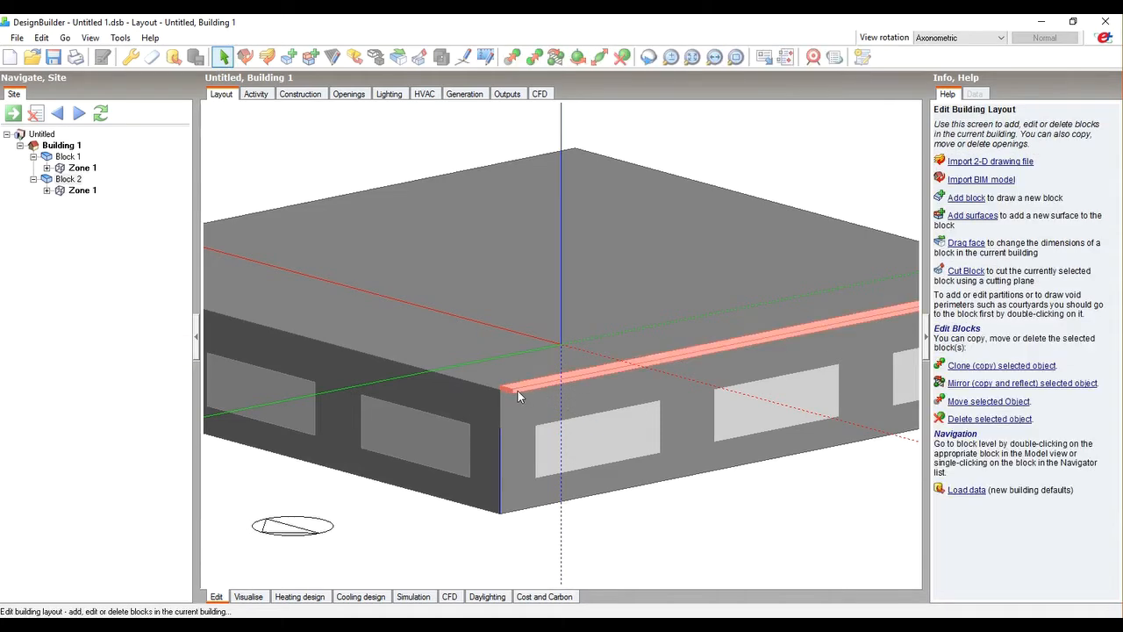
pyautogui.moveTo(483, 288); pyautogui.dragTo(535, 315, button='middle')
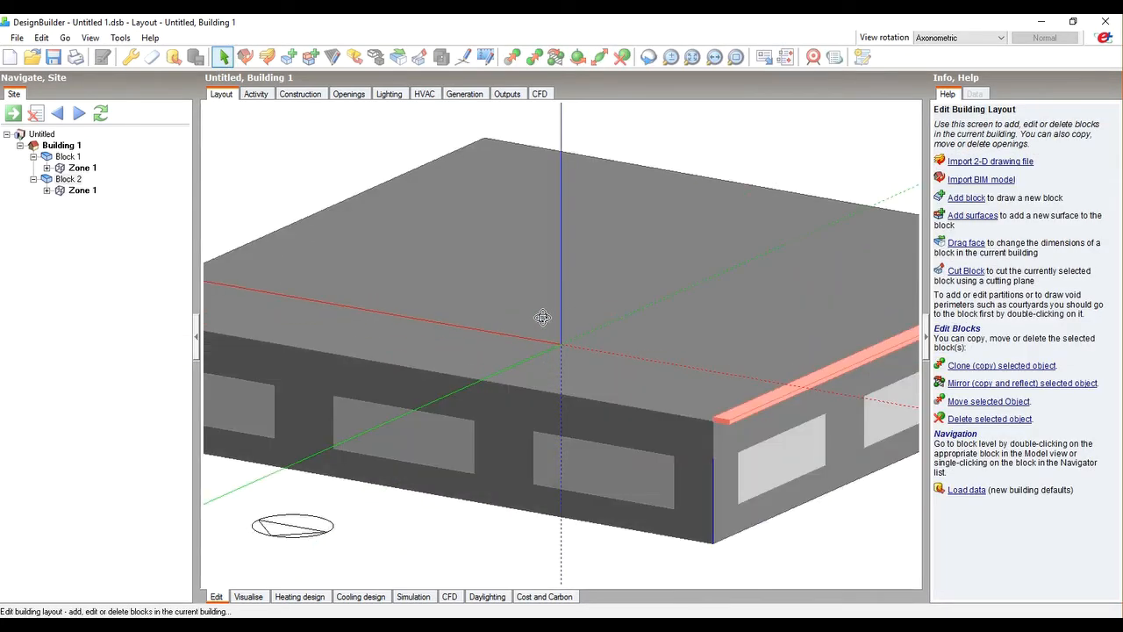
pyautogui.click(511, 57)
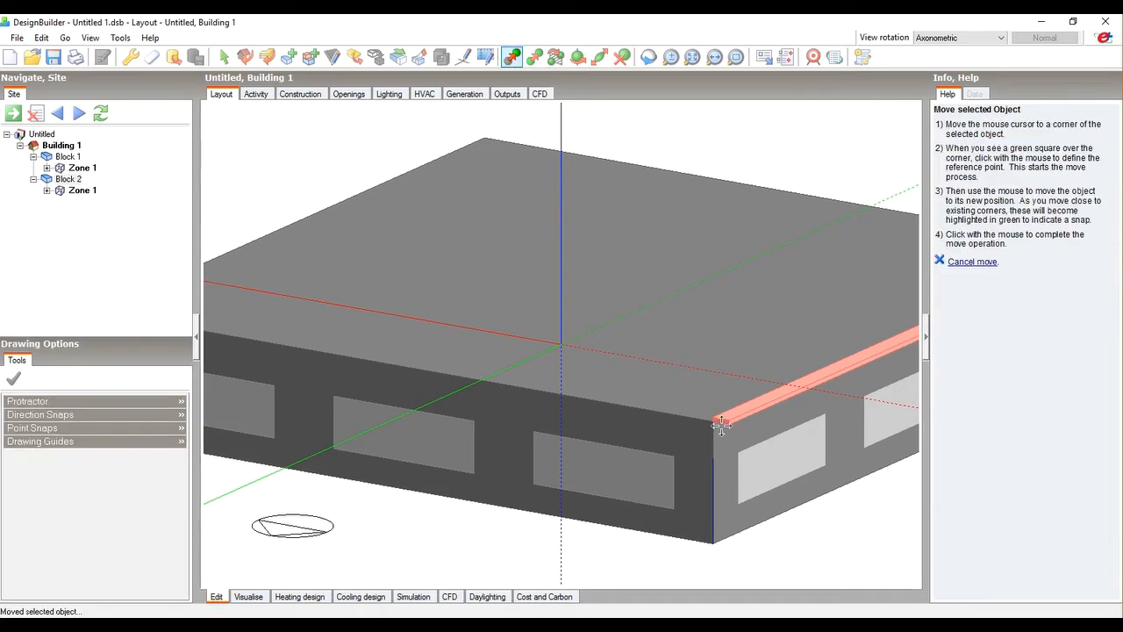
pyautogui.scroll(3, 728, 438)
pyautogui.moveTo(794, 462); pyautogui.dragTo(767, 416, button='middle')
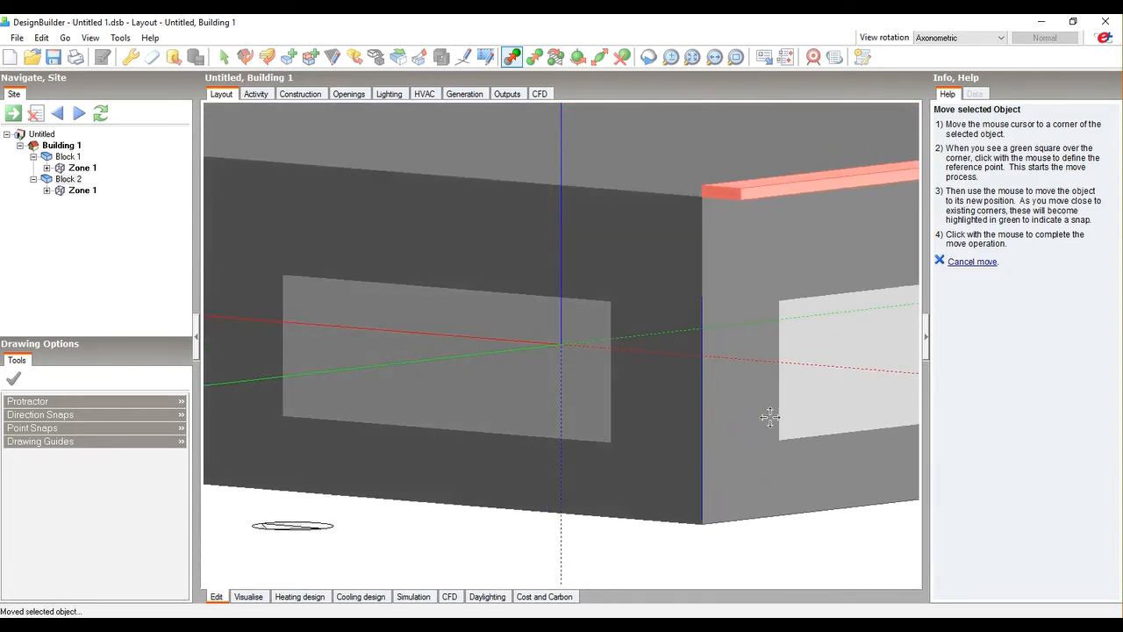
pyautogui.click(710, 193)
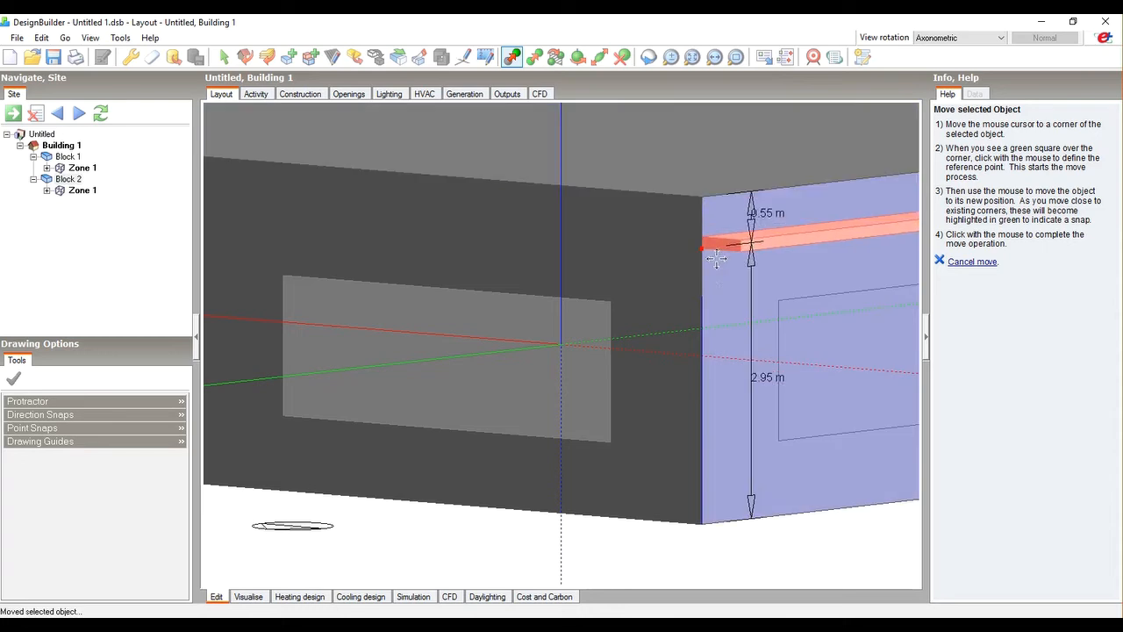
pyautogui.click(711, 303)
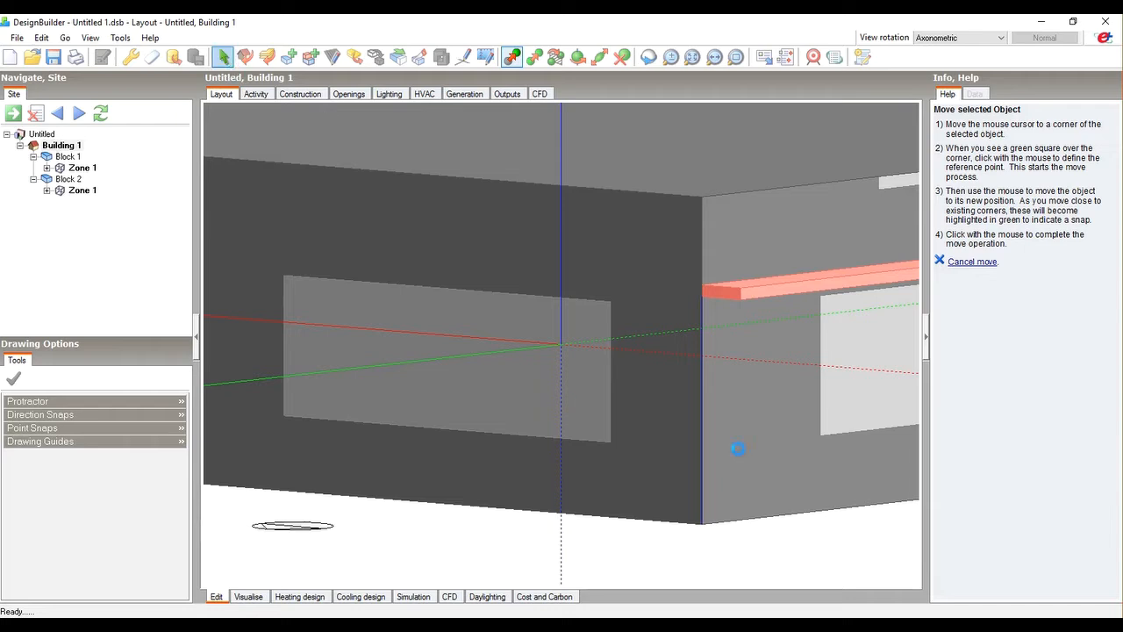
pyautogui.press('Escape')
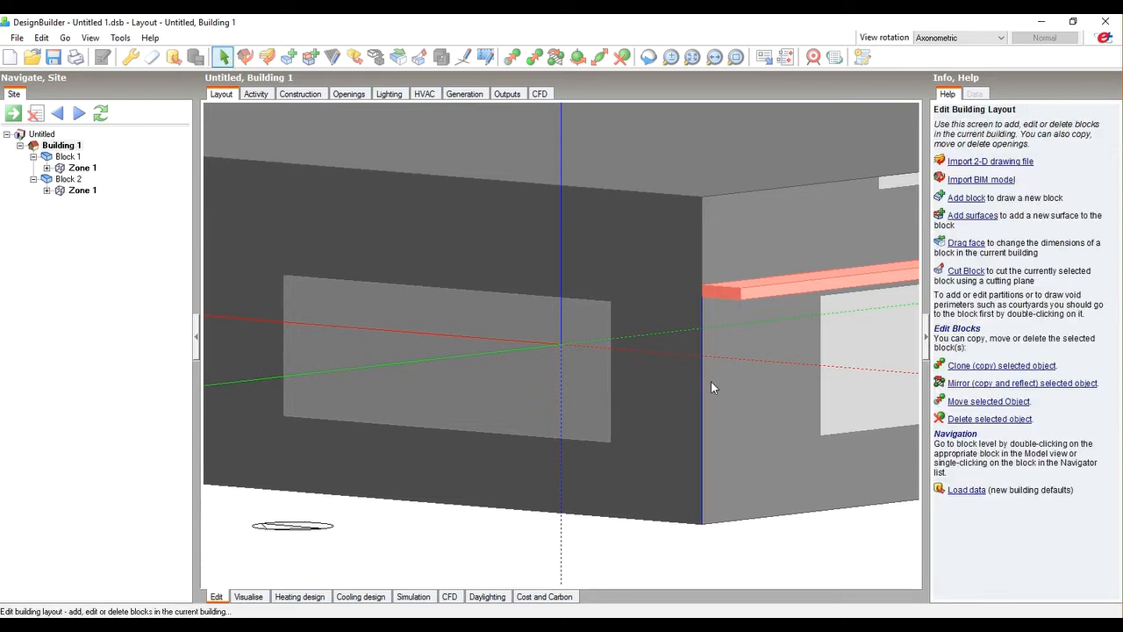
pyautogui.click(711, 381)
pyautogui.press('Delete')
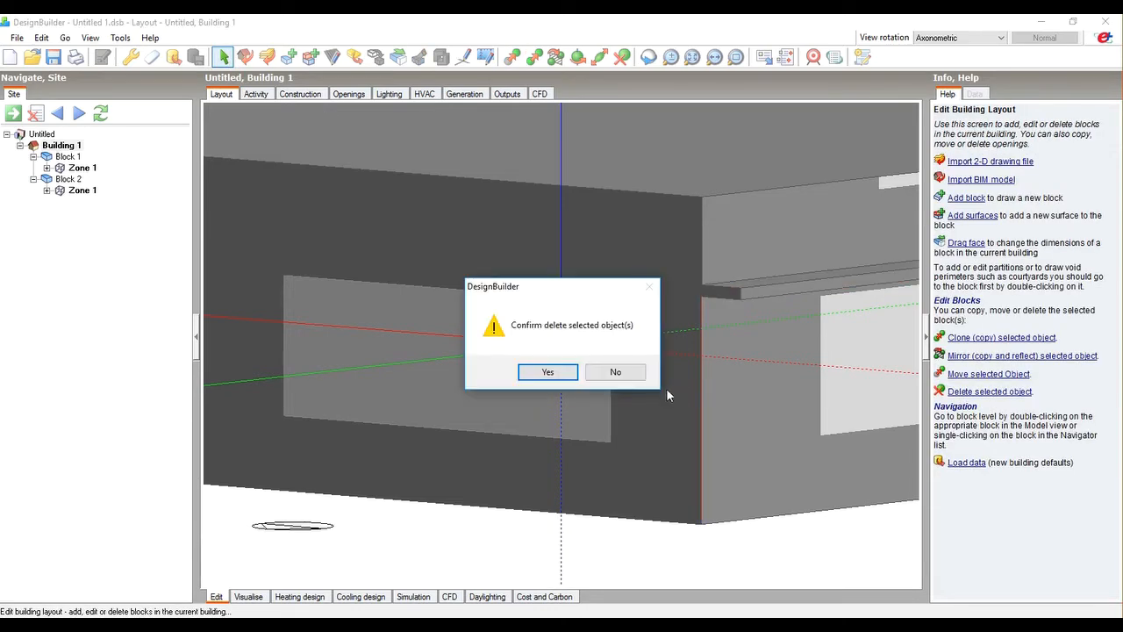
pyautogui.click(611, 372)
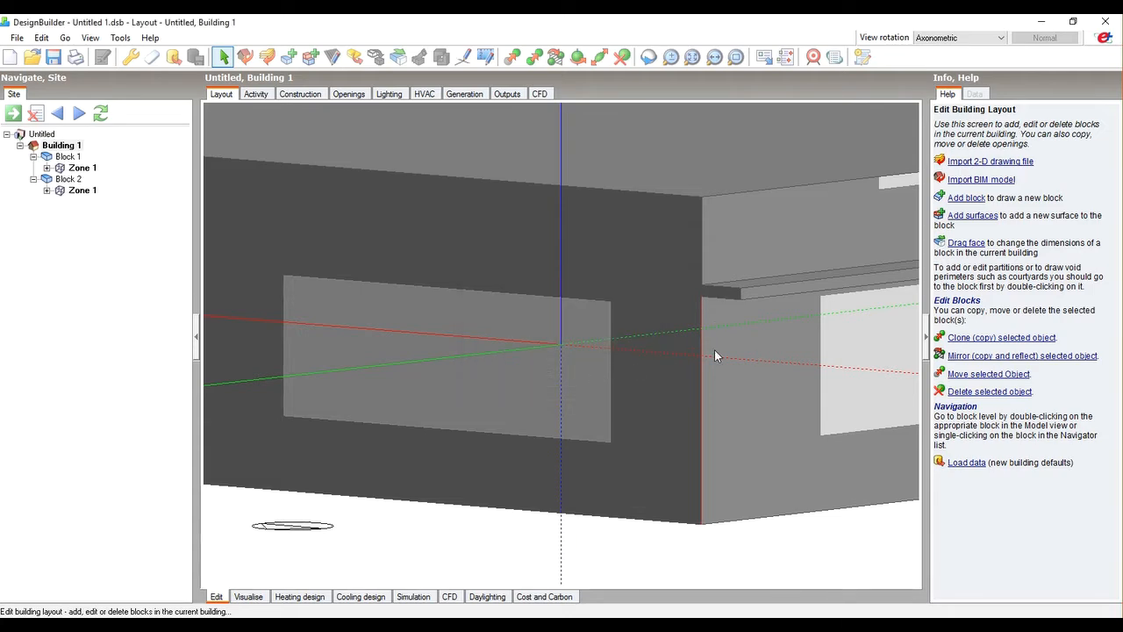
# - Remove all construction lines from the model
pyautogui.scroll(-5, 714, 349)
pyautogui.moveTo(770, 325); pyautogui.dragTo(766, 357, button='middle')
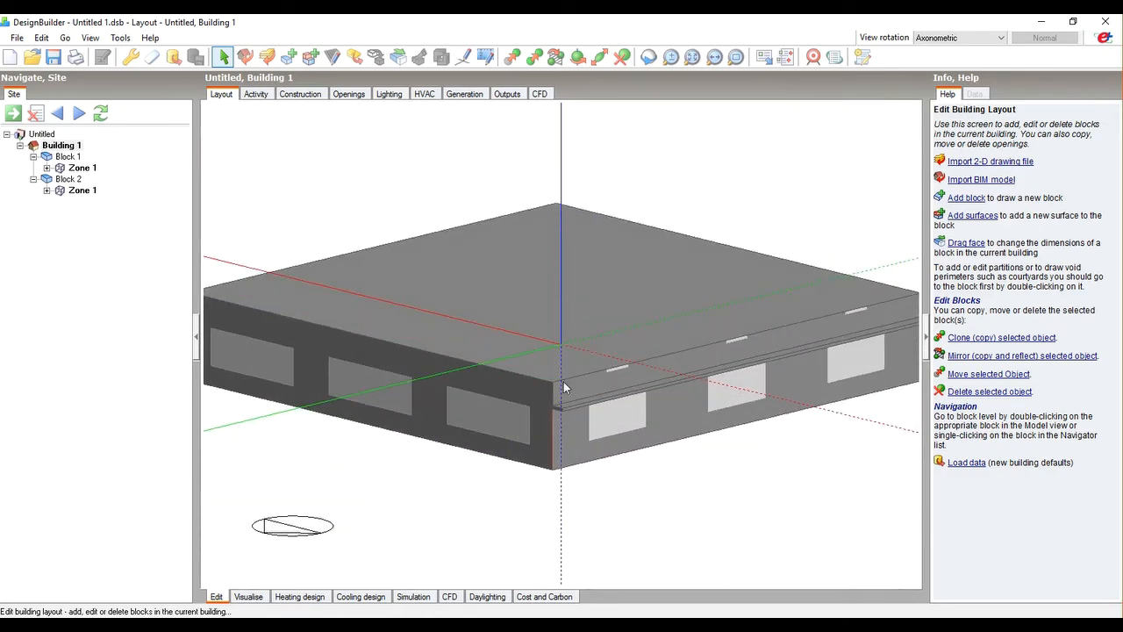
pyautogui.click(39, 39)
pyautogui.moveTo(176, 256)
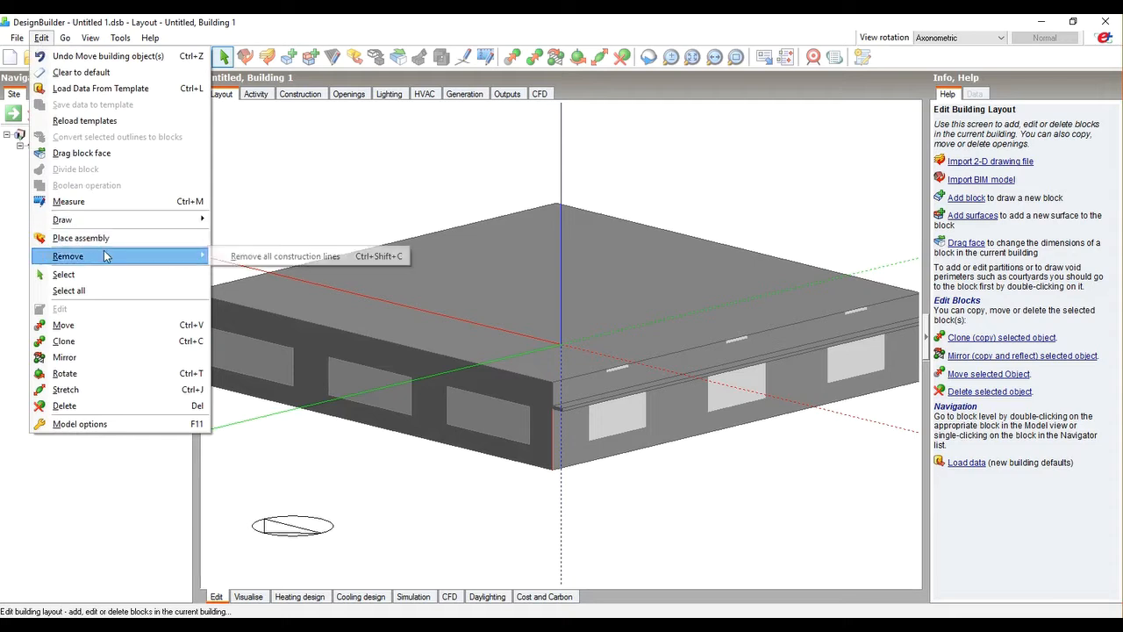
pyautogui.click(264, 256)
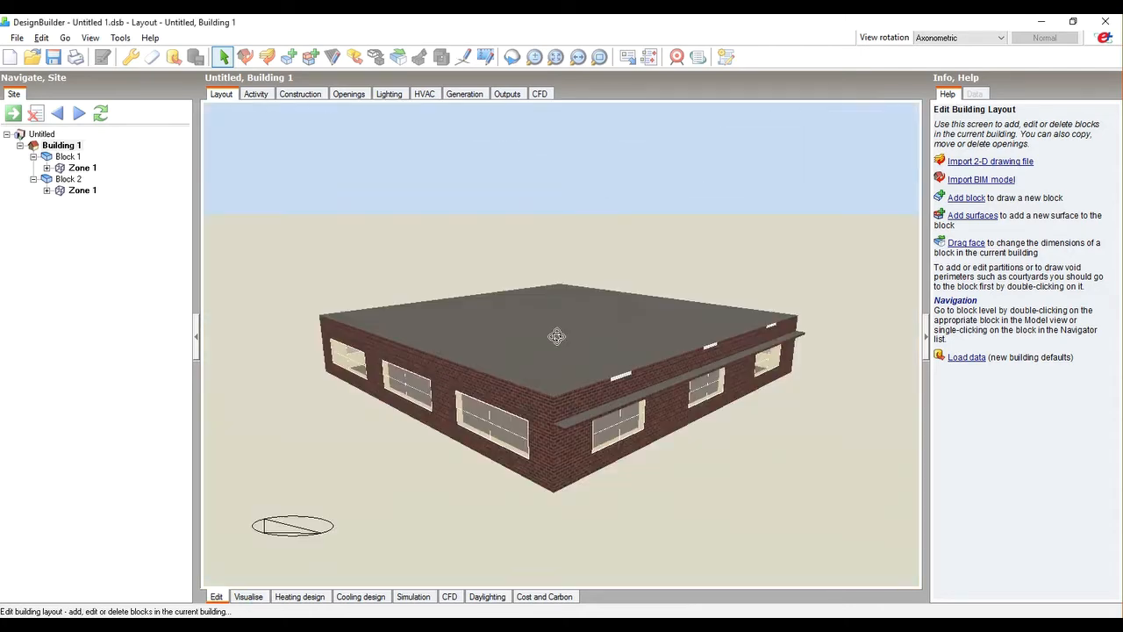
# - View the rendered model around the overhang, return to the editing view and delete the overhang block from the building
pyautogui.moveTo(690, 383); pyautogui.dragTo(747, 397)
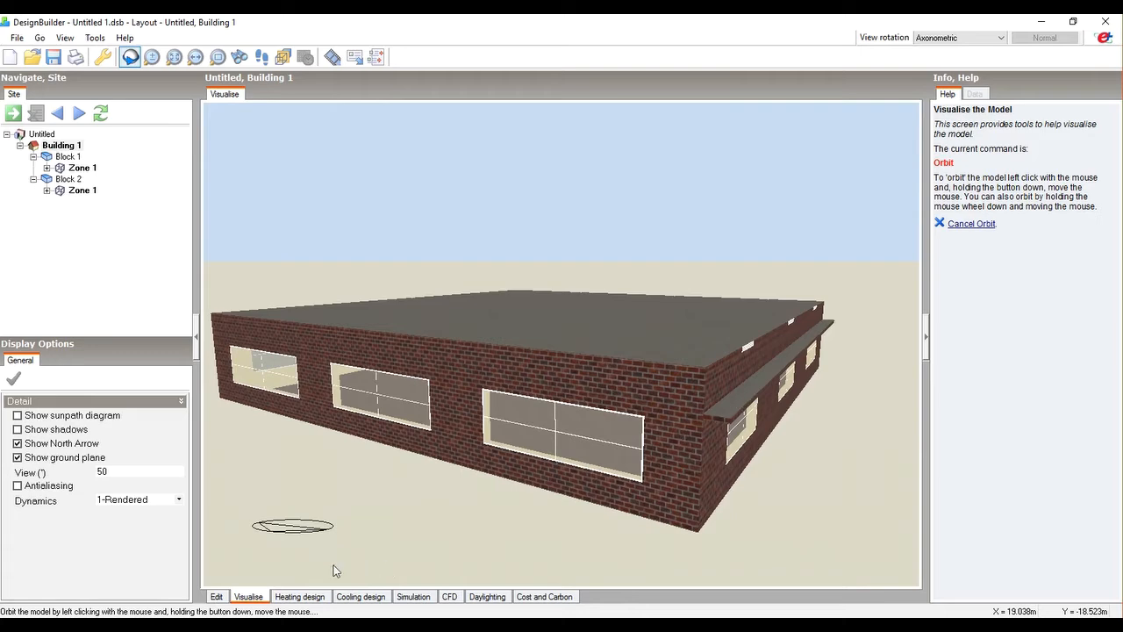
pyautogui.click(223, 597)
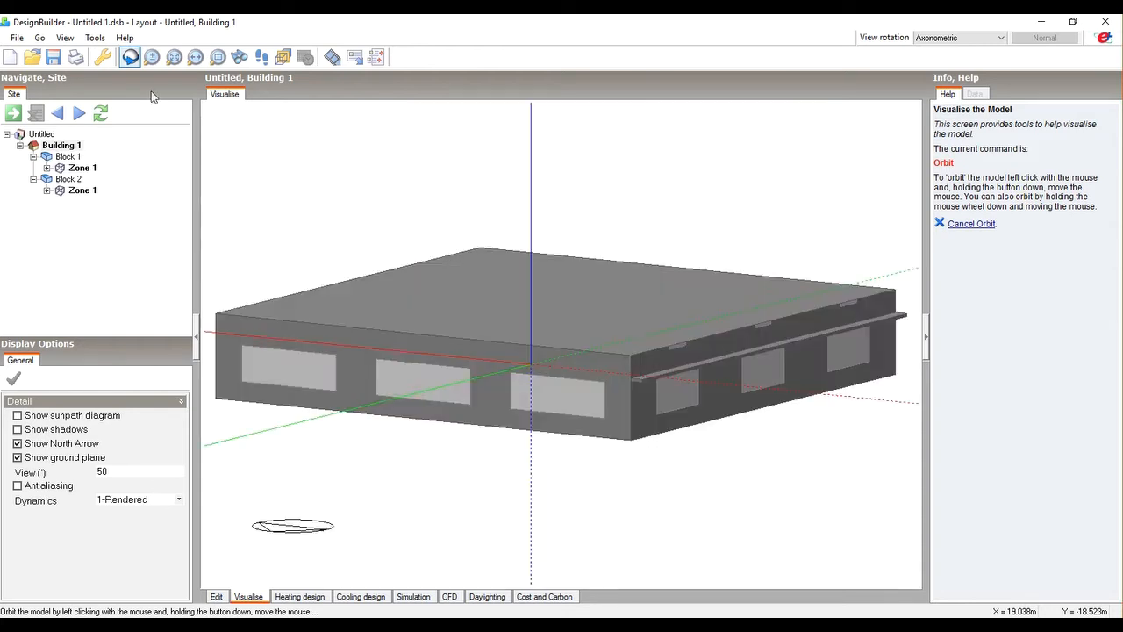
pyautogui.click(653, 379)
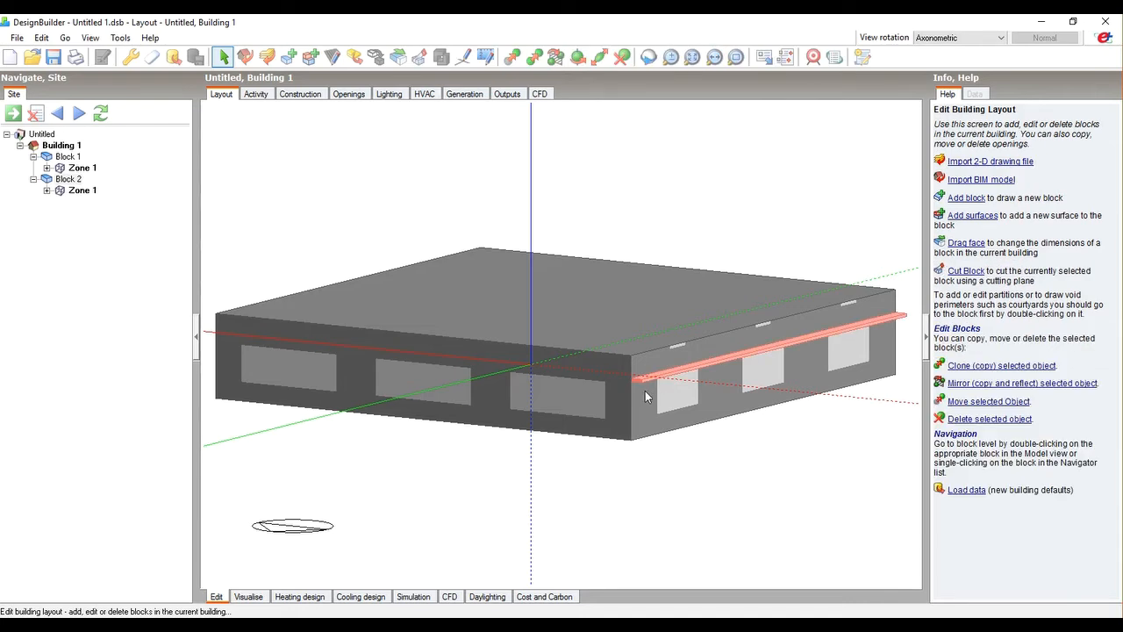
pyautogui.press('Delete')
pyautogui.click(552, 371)
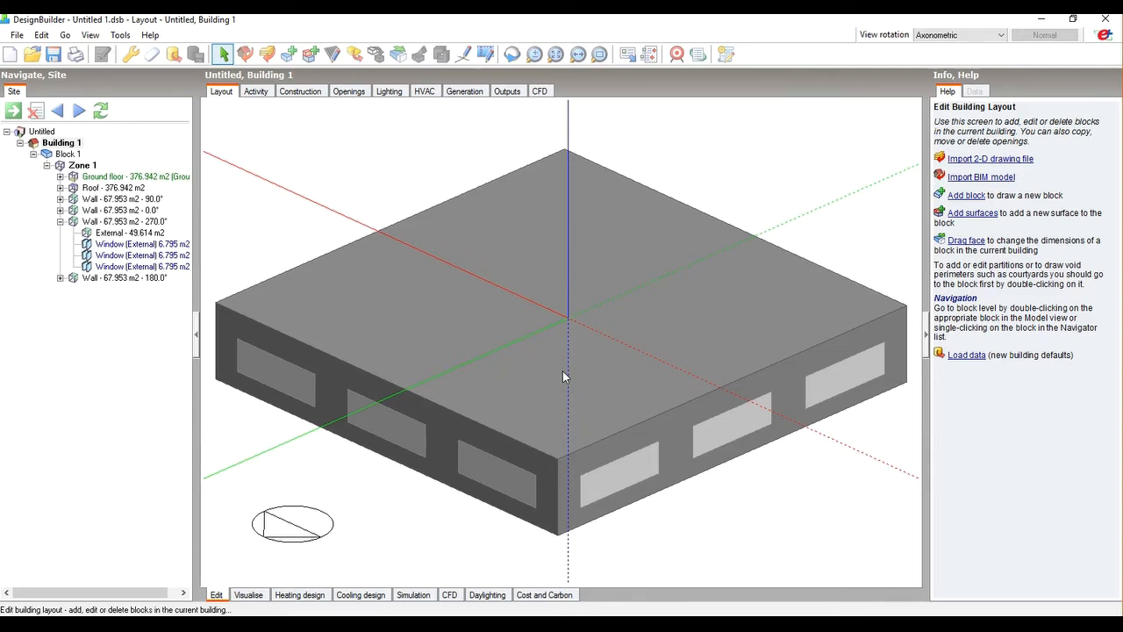
# - Enable local shading for the external windows in the openings data at building level
pyautogui.click(348, 91)
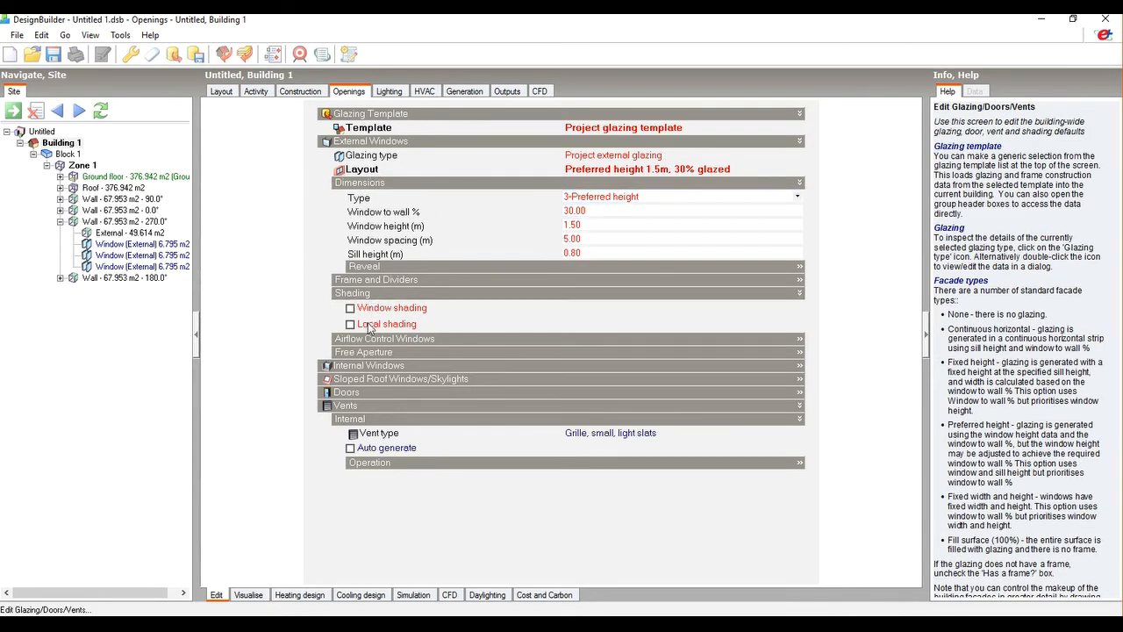
pyautogui.click(64, 143)
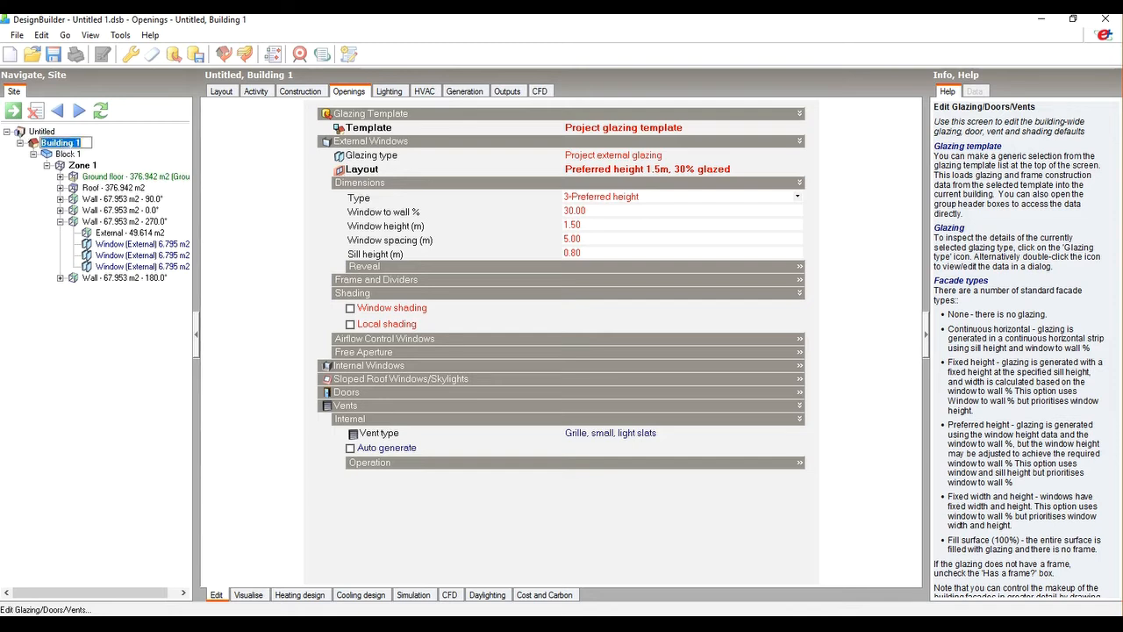
pyautogui.click(109, 144)
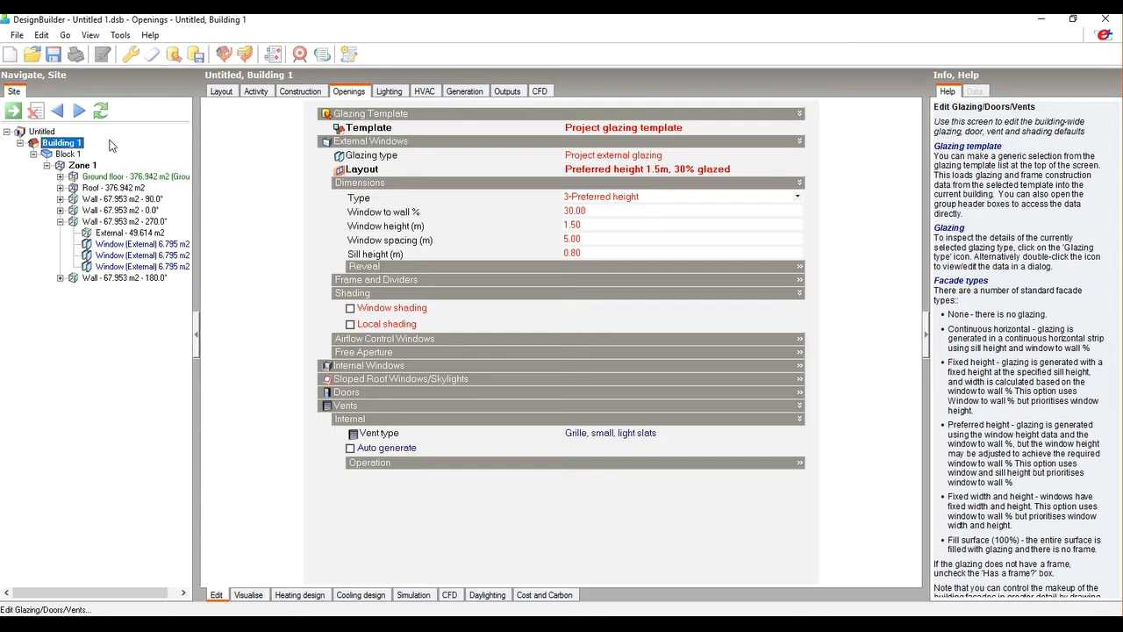
pyautogui.click(351, 324)
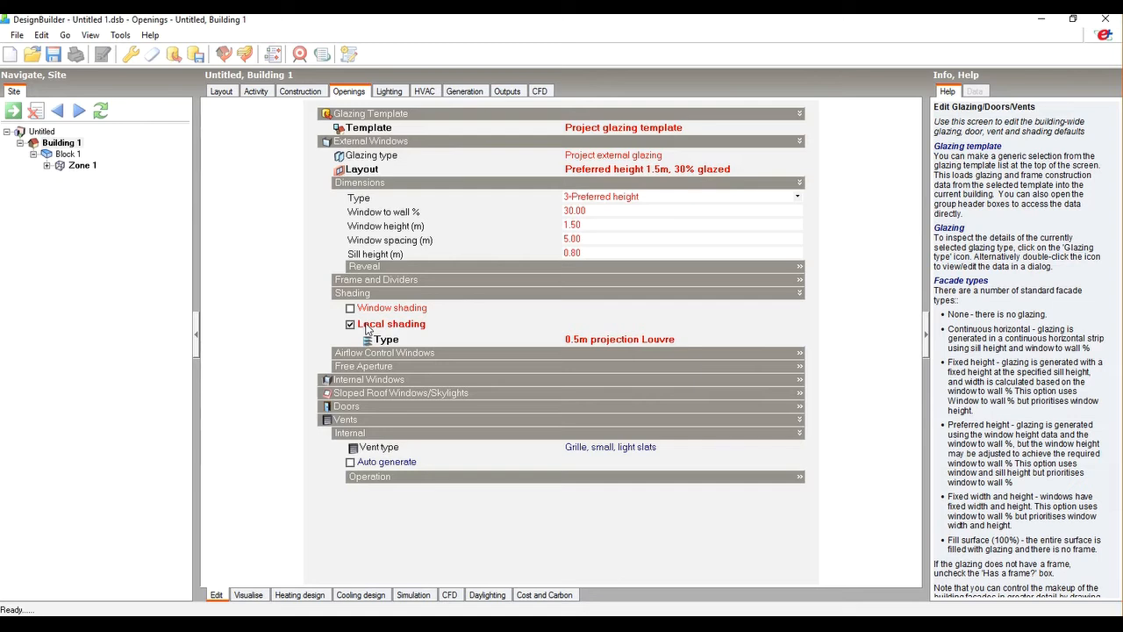
# - Set the building's local shading type to the 1.5m Overhang from the Overhangs category
pyautogui.click(579, 342)
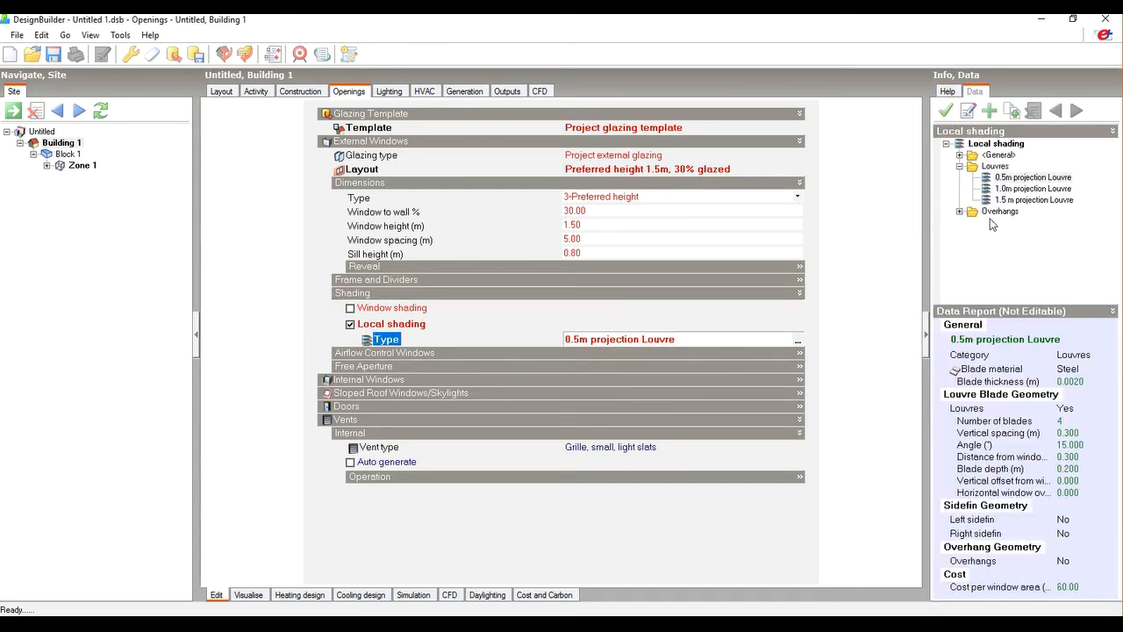
pyautogui.click(959, 211)
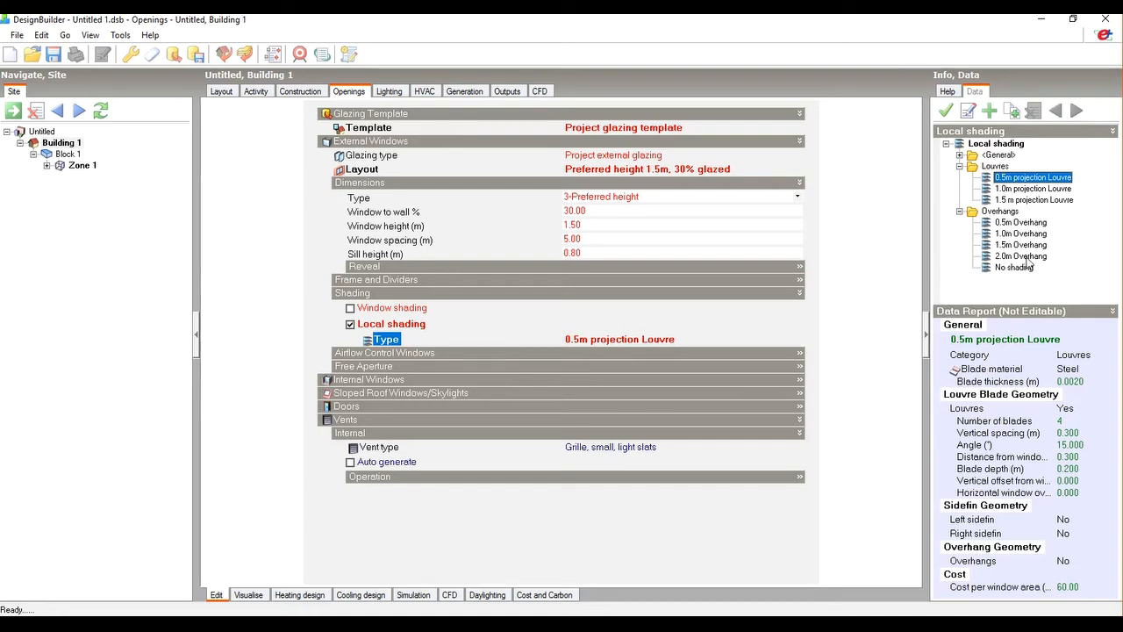
pyautogui.click(1025, 223)
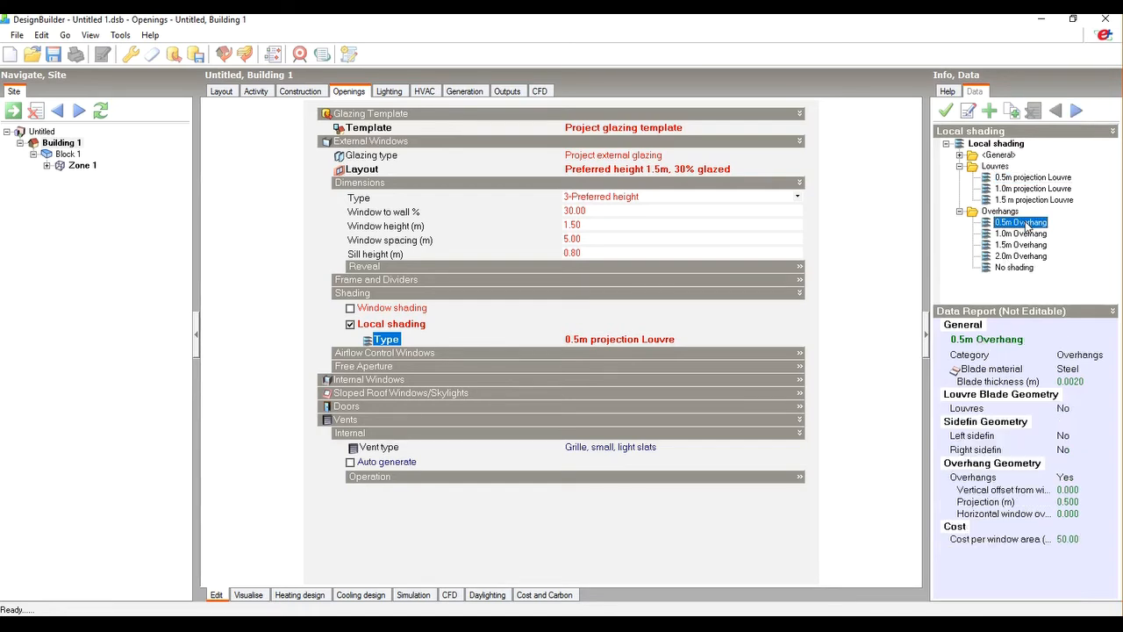
pyautogui.click(1023, 244)
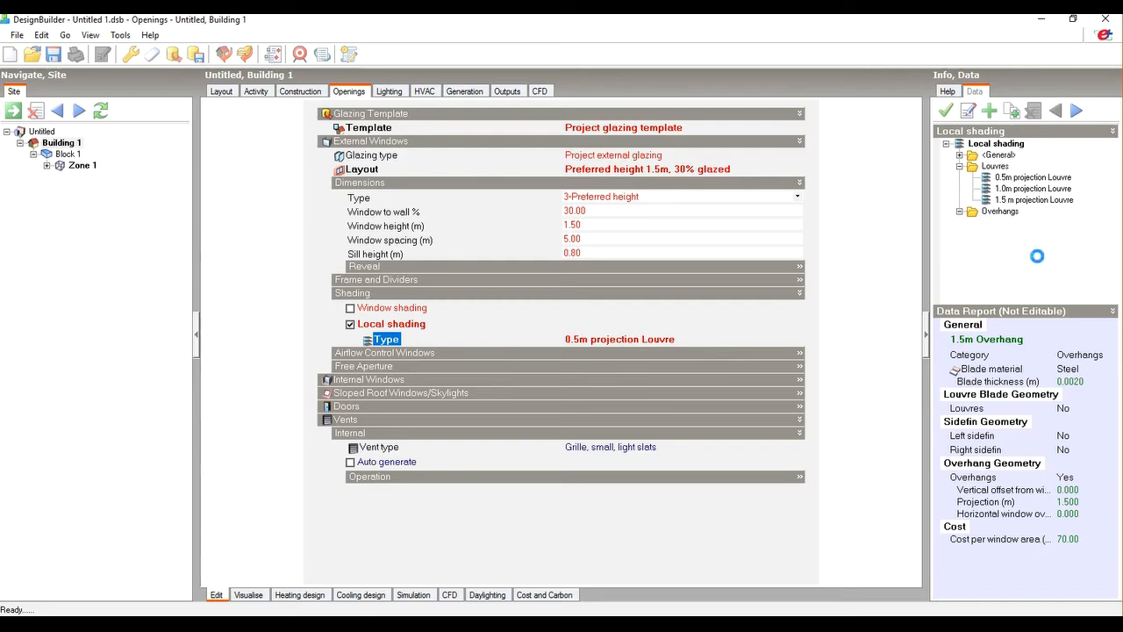
pyautogui.doubleClick(1041, 249)
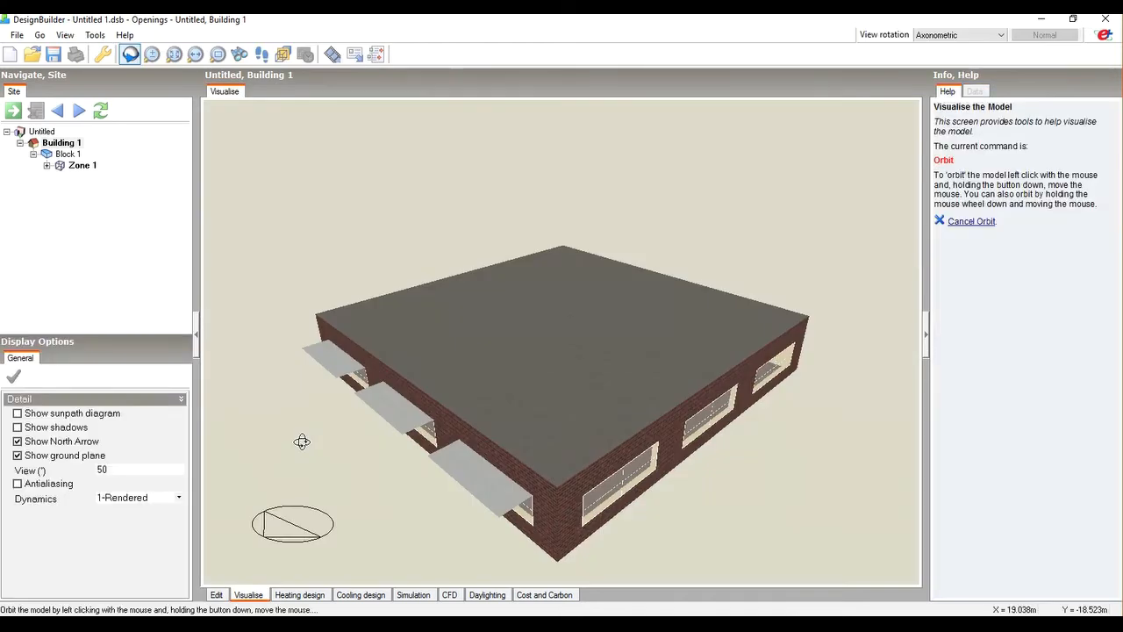
# - Examine the window overhangs in the rendered model and the louvre and sidefin options of the 1.5m Overhang device
pyautogui.moveTo(314, 434); pyautogui.dragTo(602, 400)
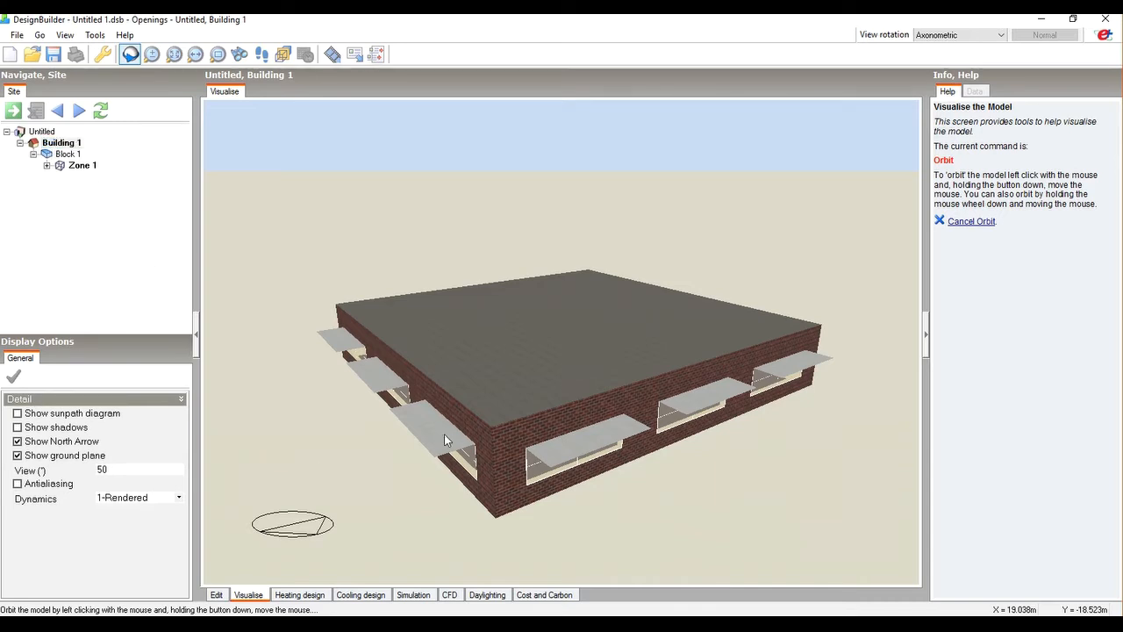
pyautogui.click(217, 595)
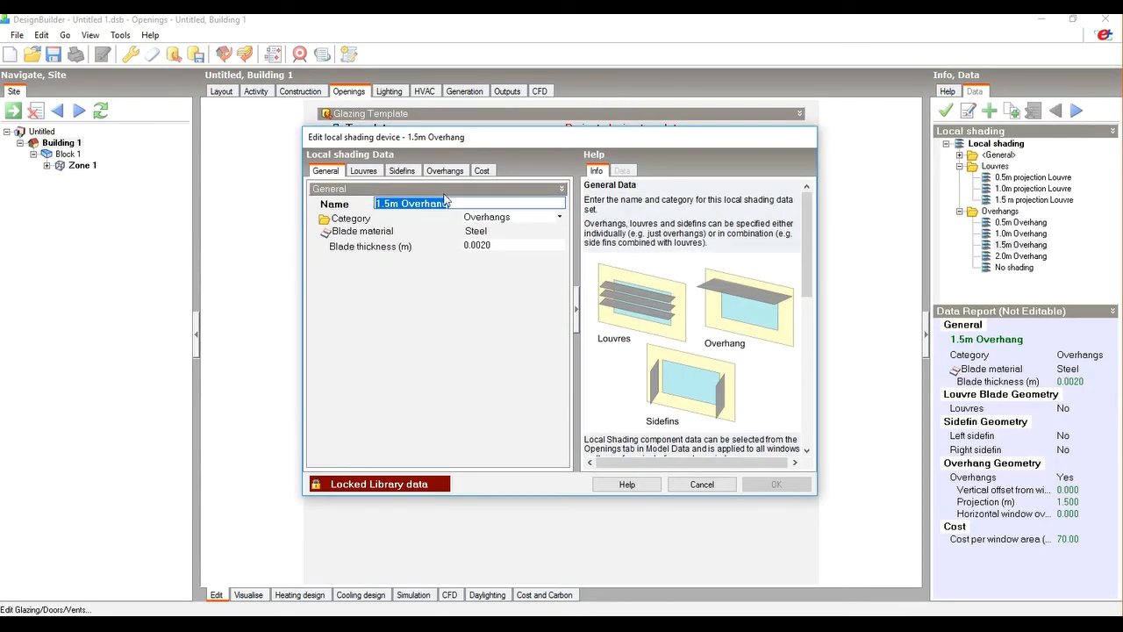
pyautogui.click(363, 170)
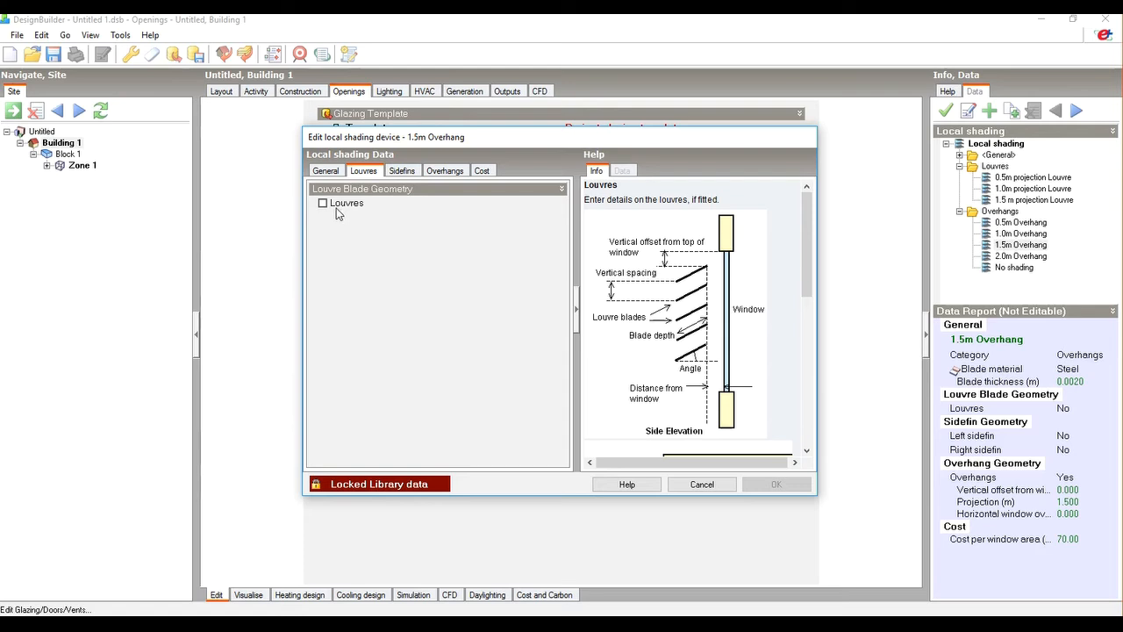
pyautogui.click(407, 172)
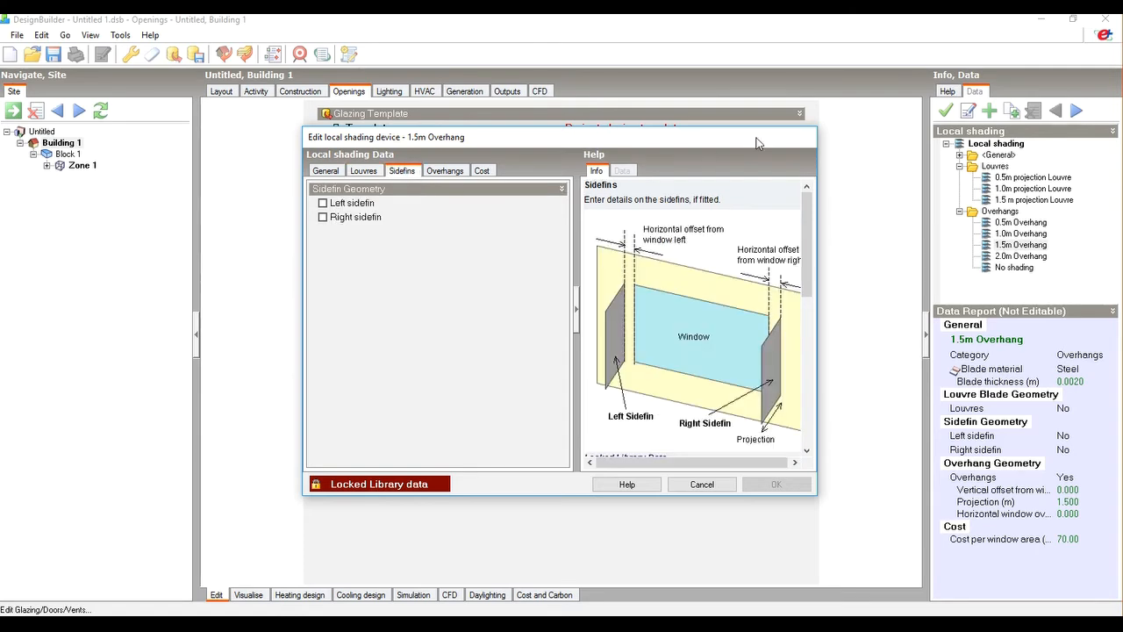
pyautogui.click(711, 485)
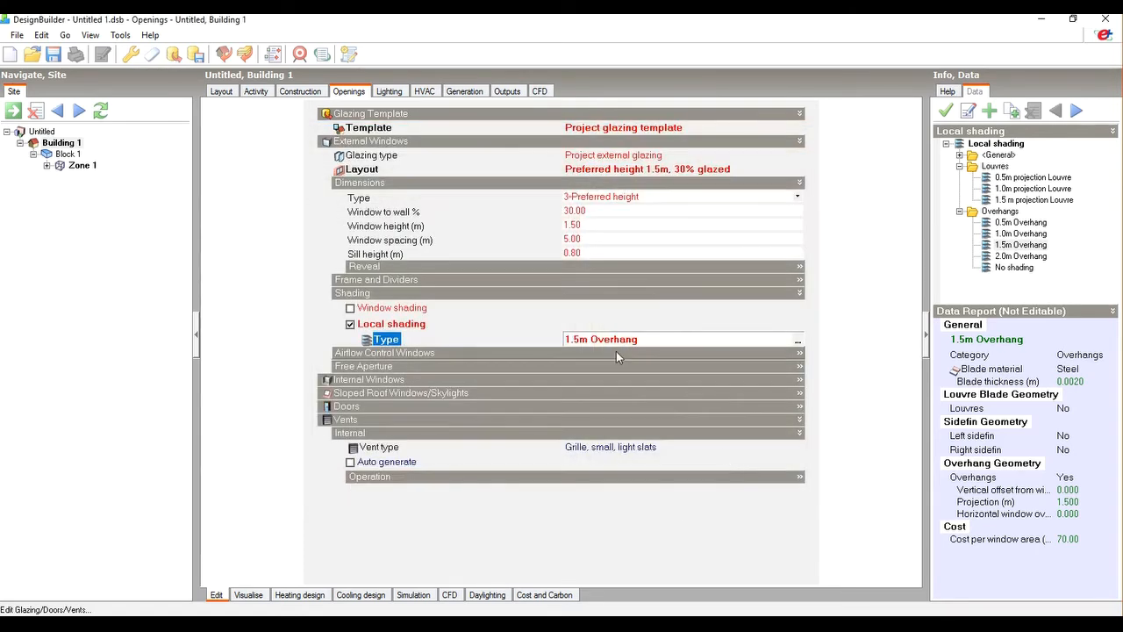
# - Set the building's local shading type to the 0.5m projection Louvre and inspect the windows around the building layout
pyautogui.click(1046, 180)
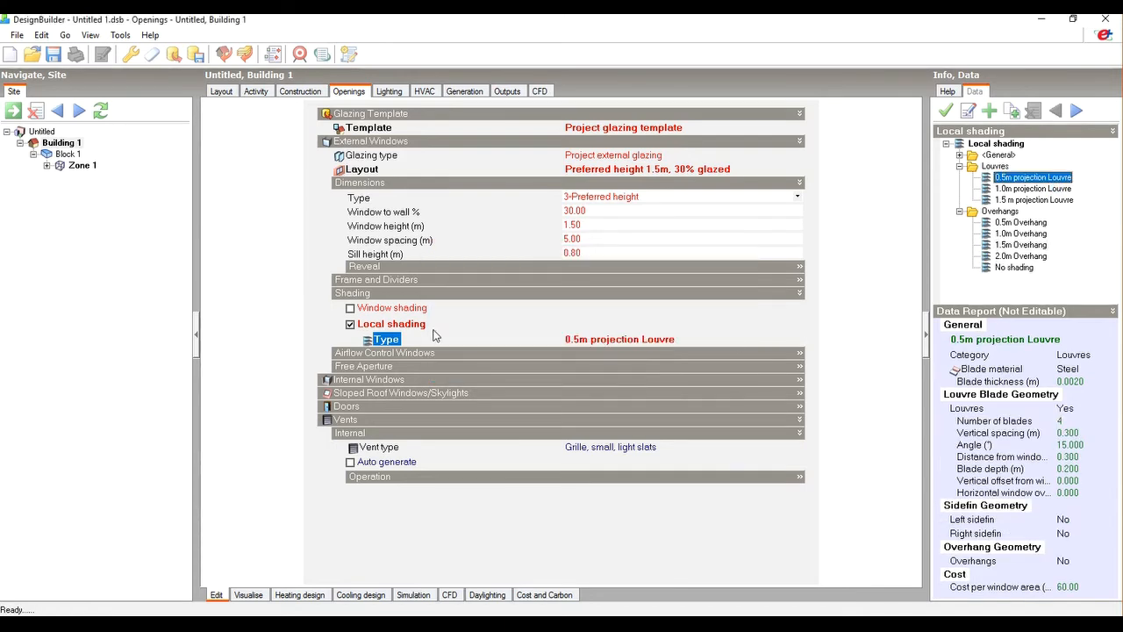
pyautogui.click(69, 145)
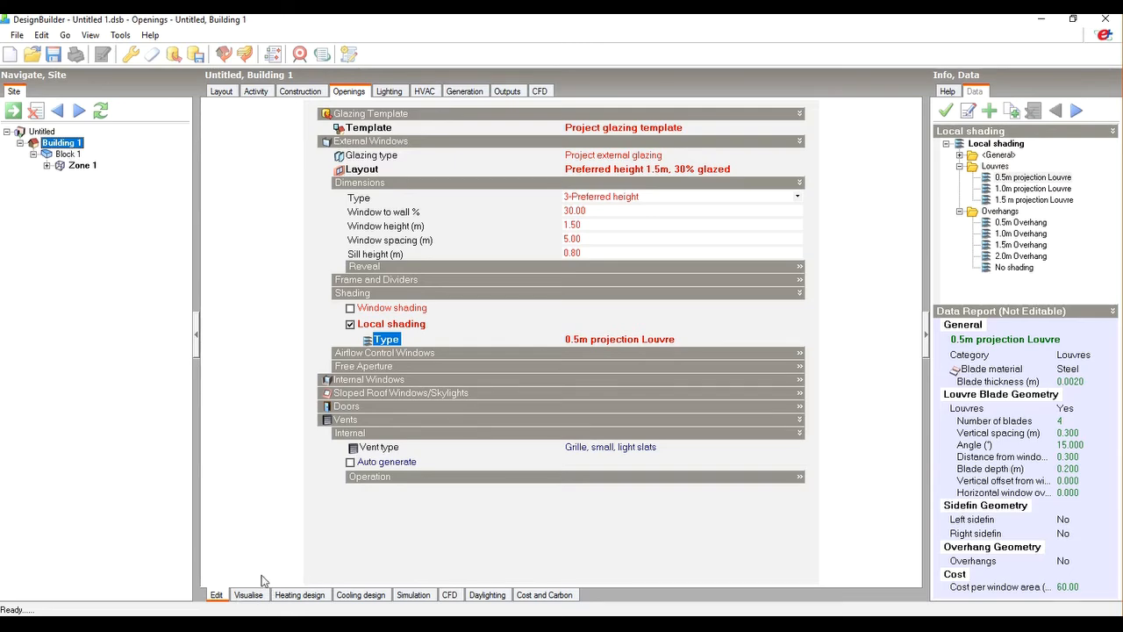
pyautogui.click(214, 93)
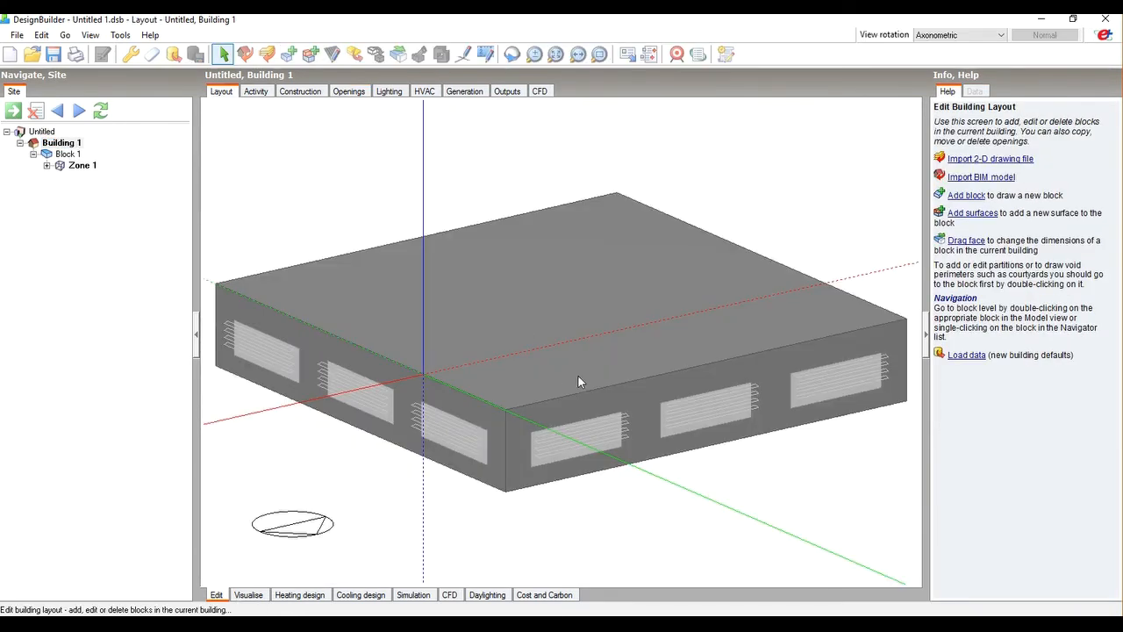
pyautogui.moveTo(578, 376); pyautogui.dragTo(1021, 374, button='middle')
pyautogui.moveTo(561, 362); pyautogui.dragTo(739, 376, button='middle')
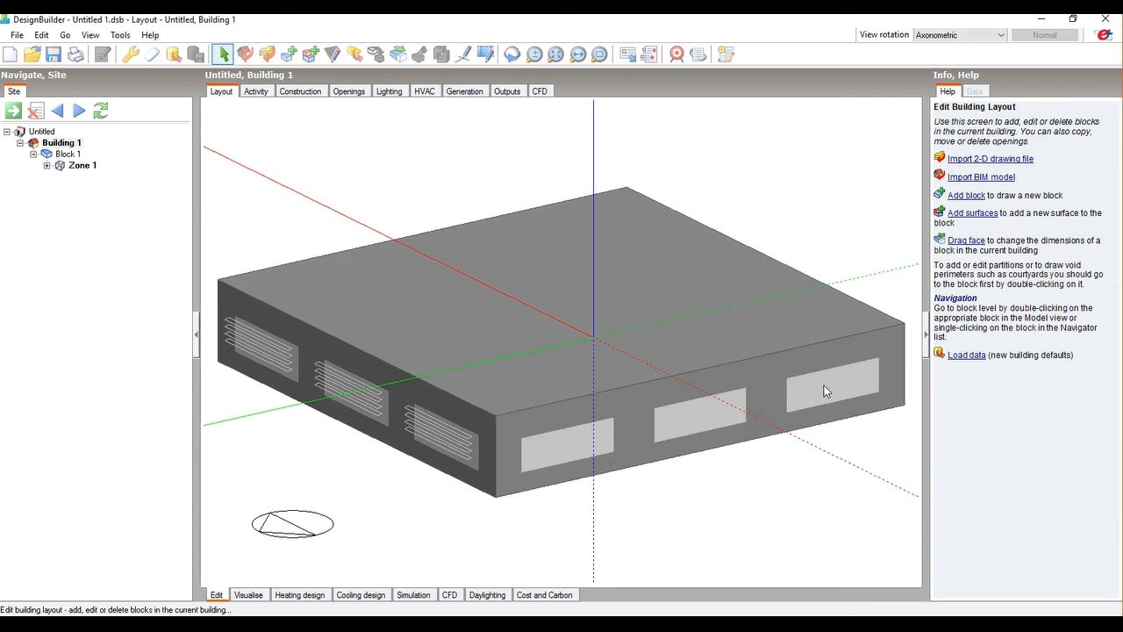
# - Enable local shading for the first external window of the 270.0° wall and set its type to 1.0m Overhang
pyautogui.click(46, 165)
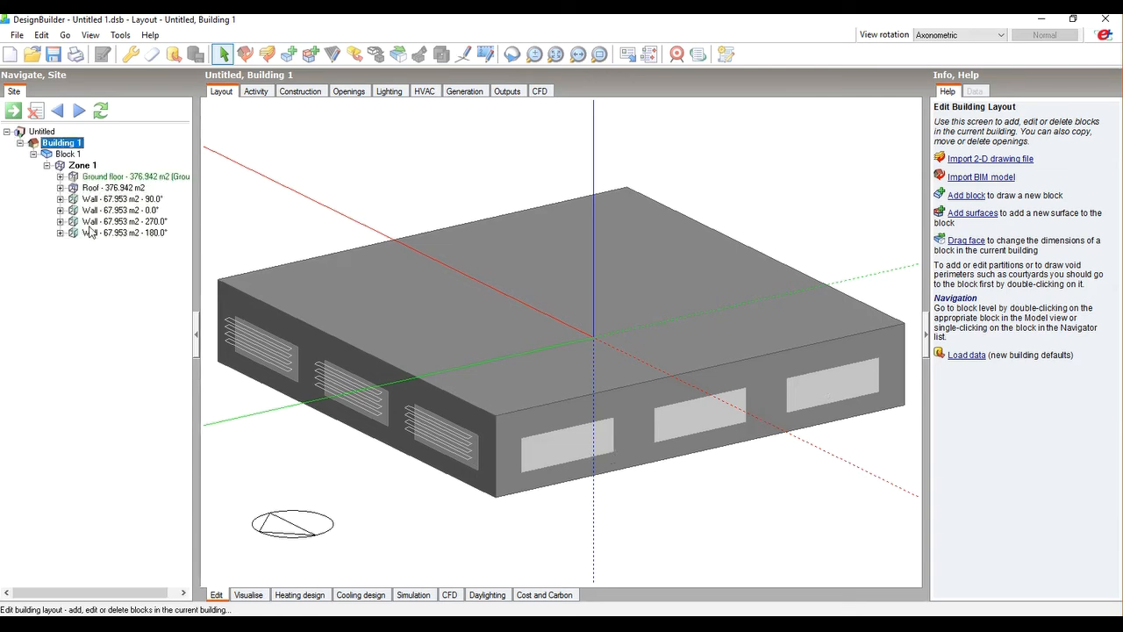
pyautogui.click(61, 221)
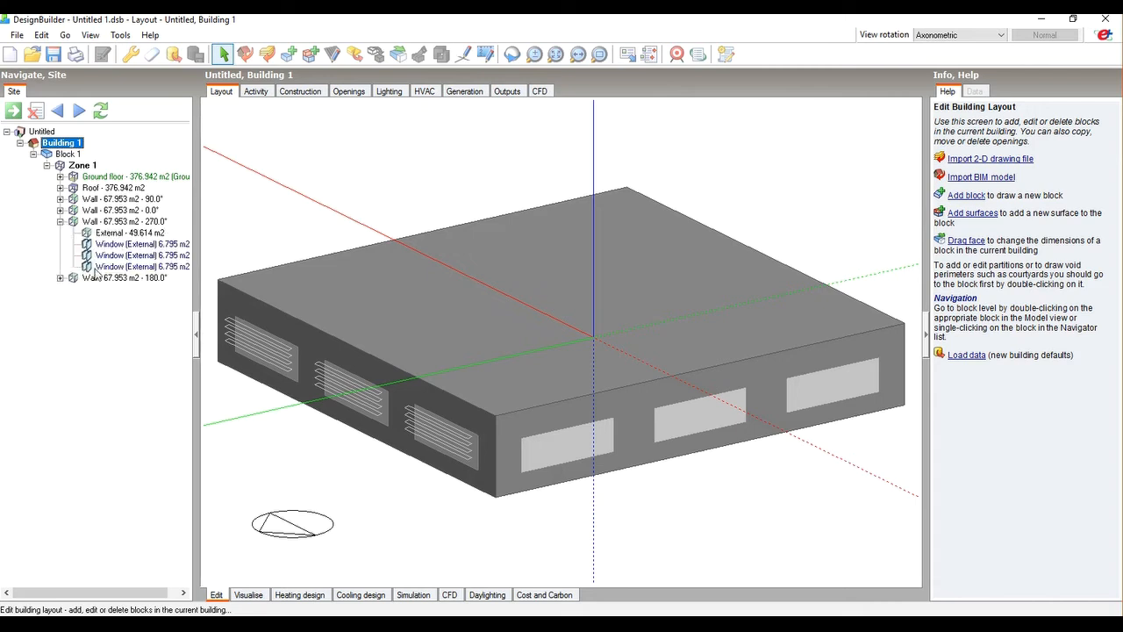
pyautogui.click(103, 245)
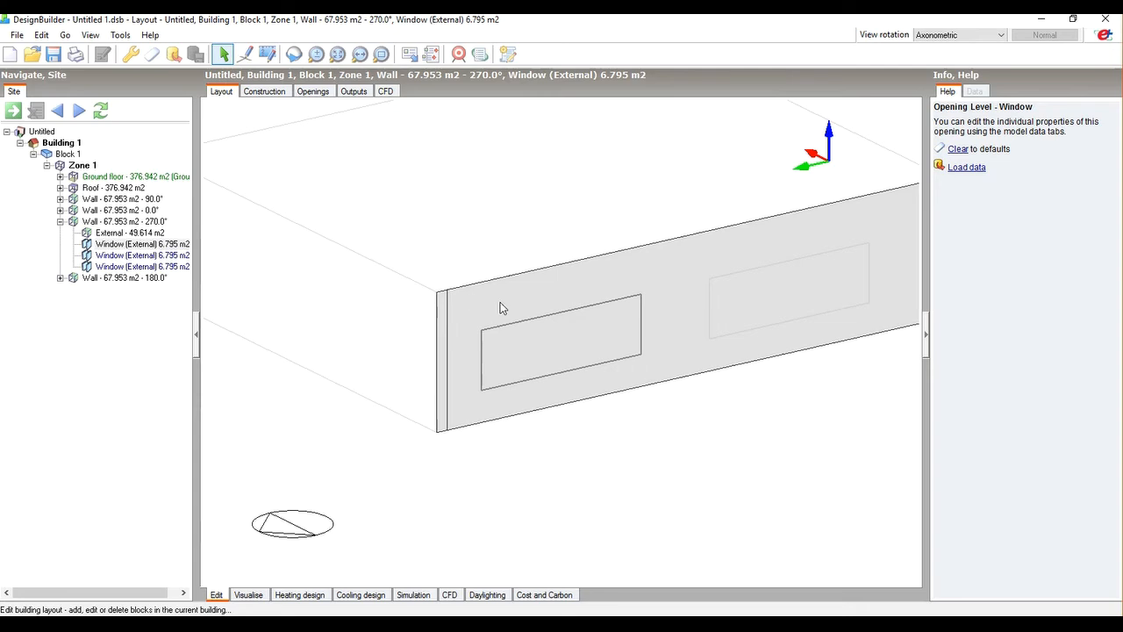
pyautogui.scroll(1, 510, 309)
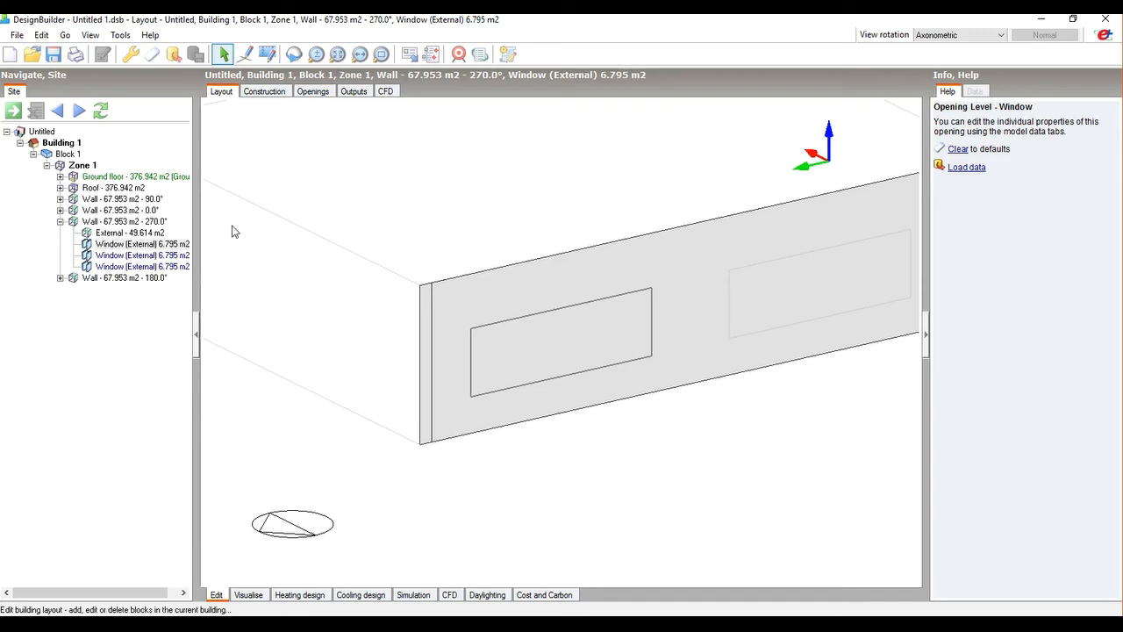
pyautogui.click(325, 93)
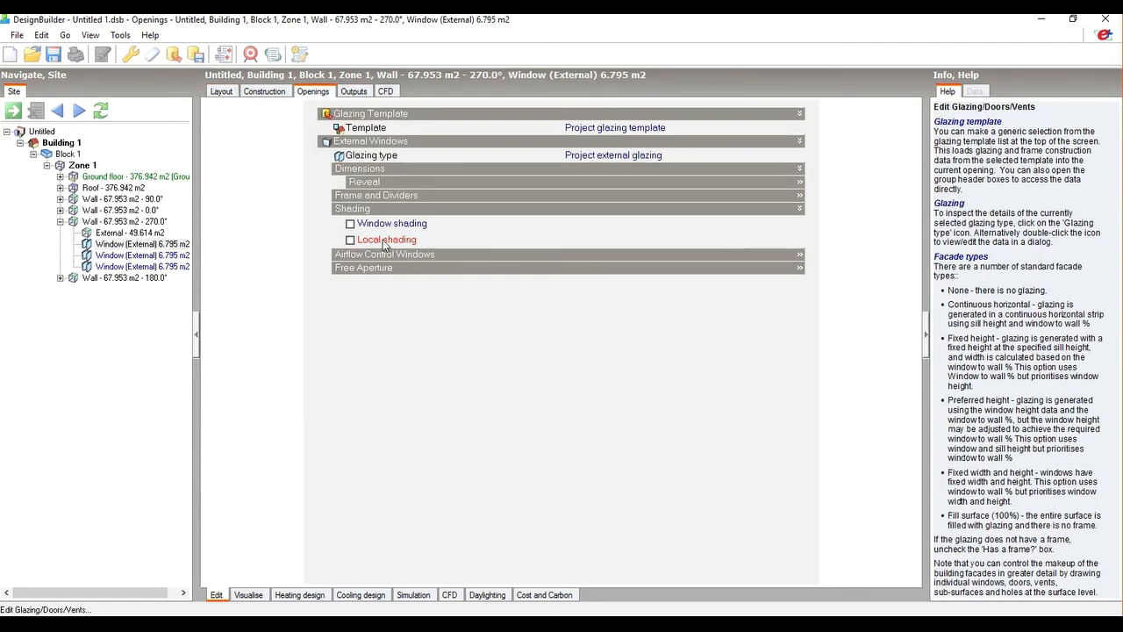
pyautogui.click(597, 256)
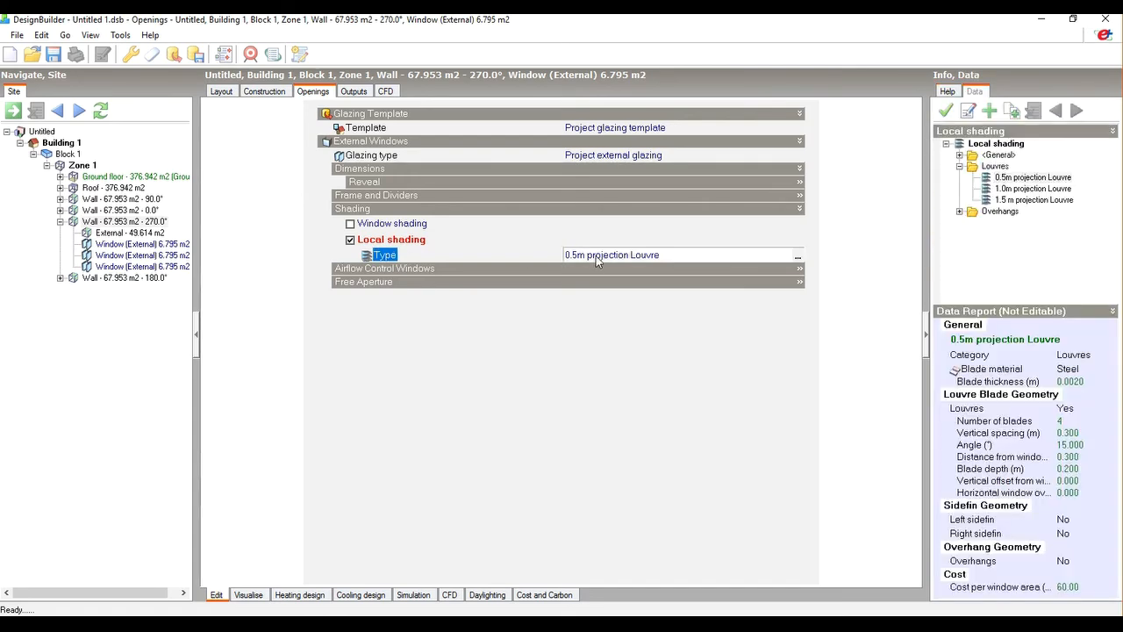
pyautogui.doubleClick(1008, 213)
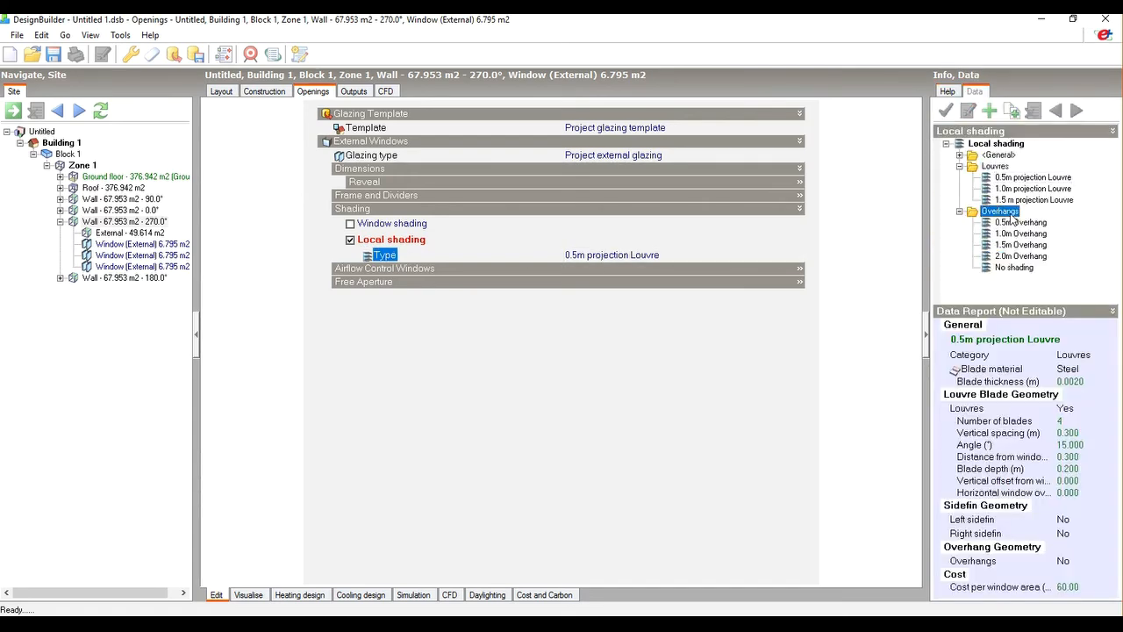
pyautogui.click(1017, 234)
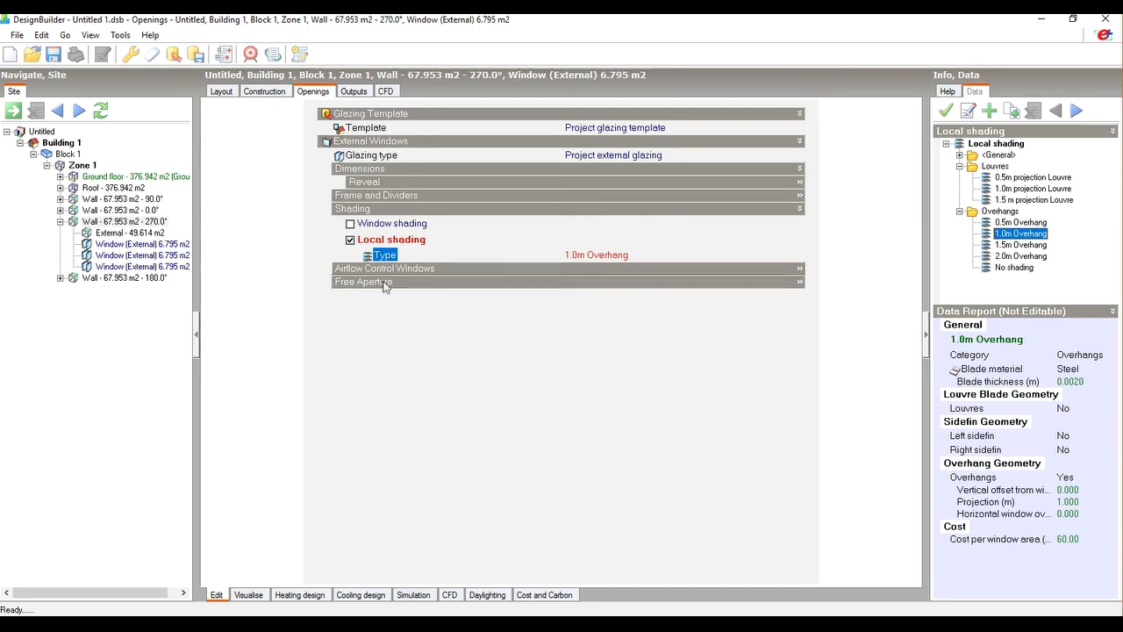
# - Enable local shading for the second external window of the 270.0° wall and set its type to 1.0m Overhang
pyautogui.click(140, 255)
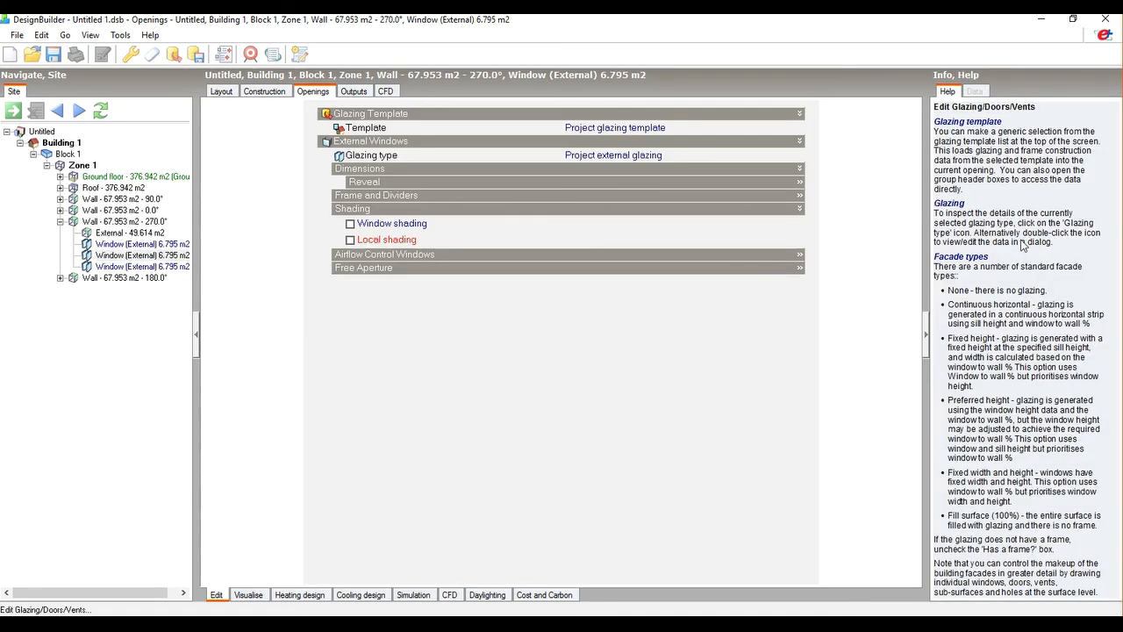
pyautogui.click(382, 239)
pyautogui.click(557, 255)
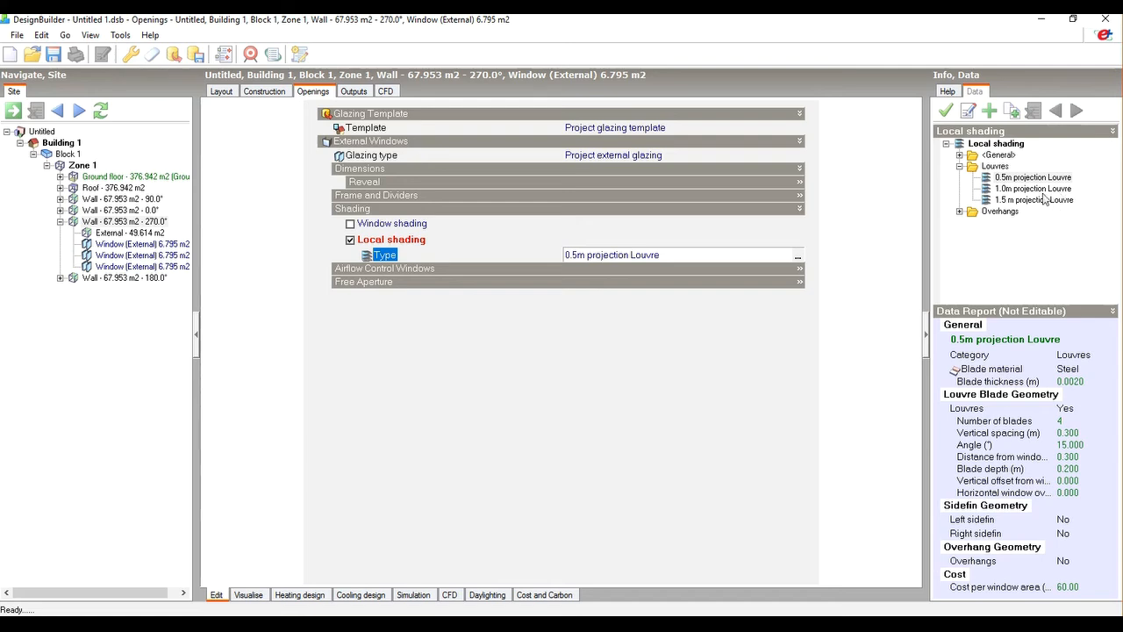
pyautogui.doubleClick(1000, 211)
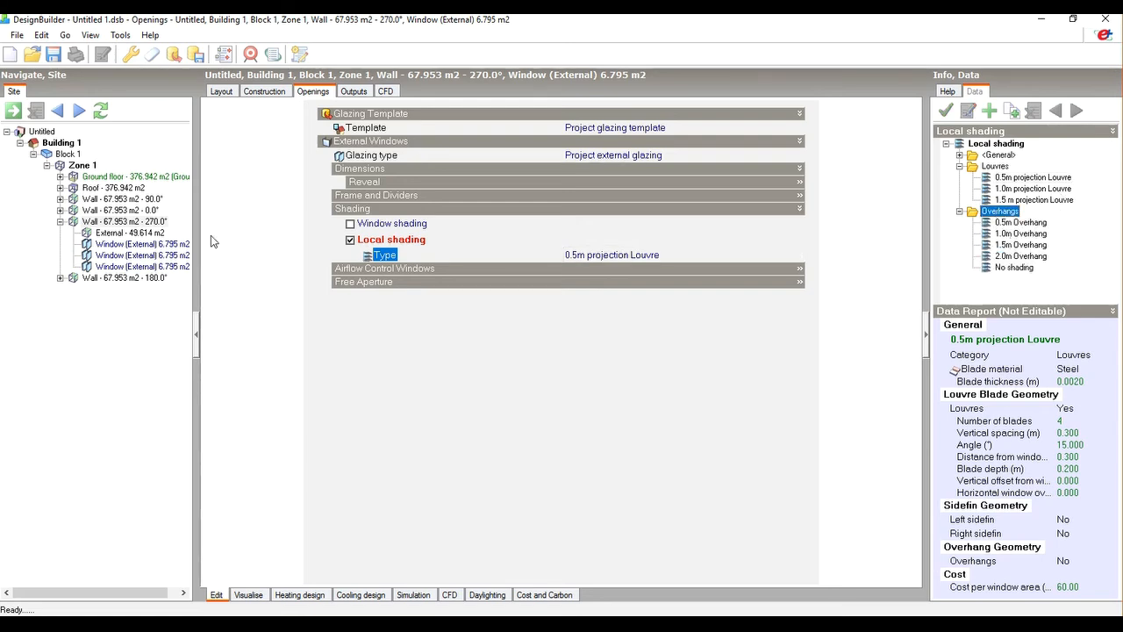
pyautogui.click(146, 245)
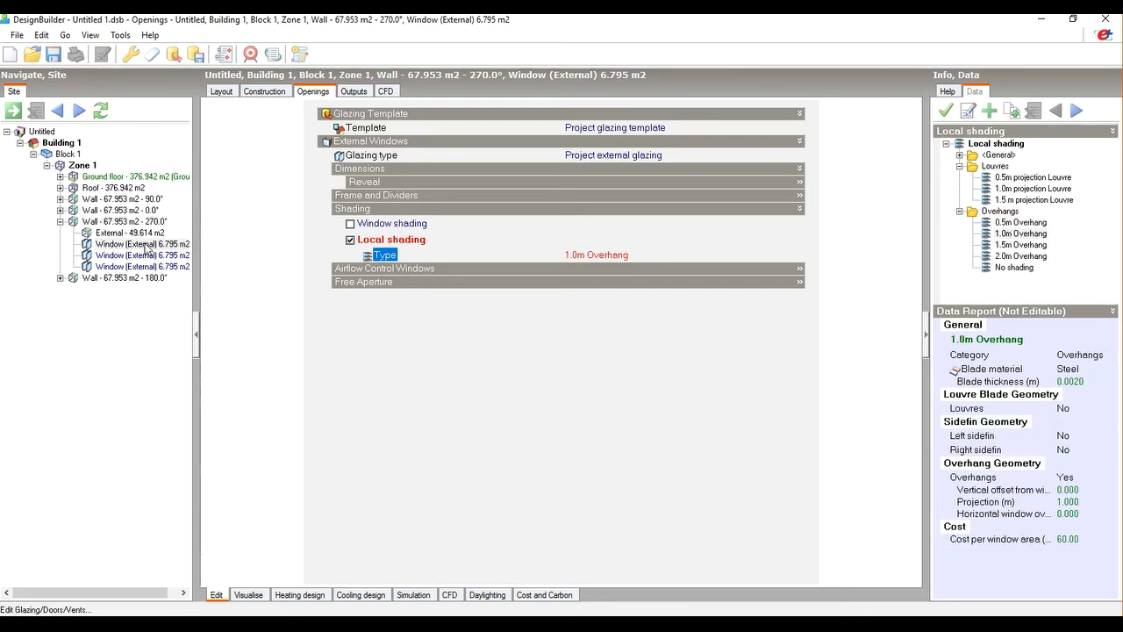
pyautogui.click(148, 255)
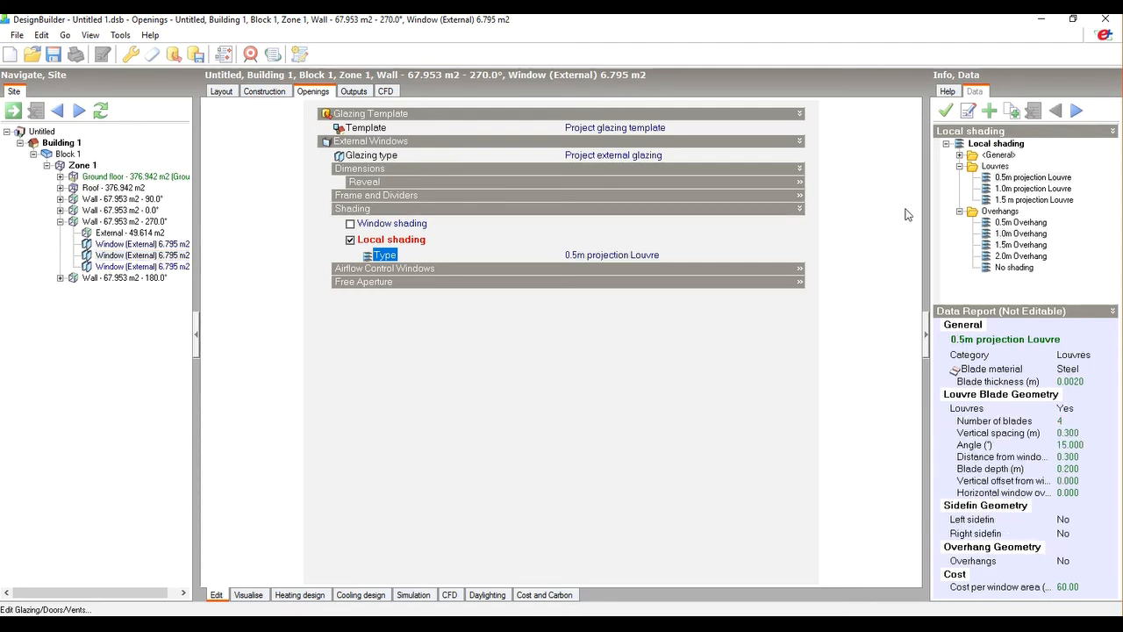
pyautogui.doubleClick(1023, 234)
# - Enable local shading for the third external window of the 270.0° wall and set its type to 1.0m Overhang
pyautogui.click(165, 267)
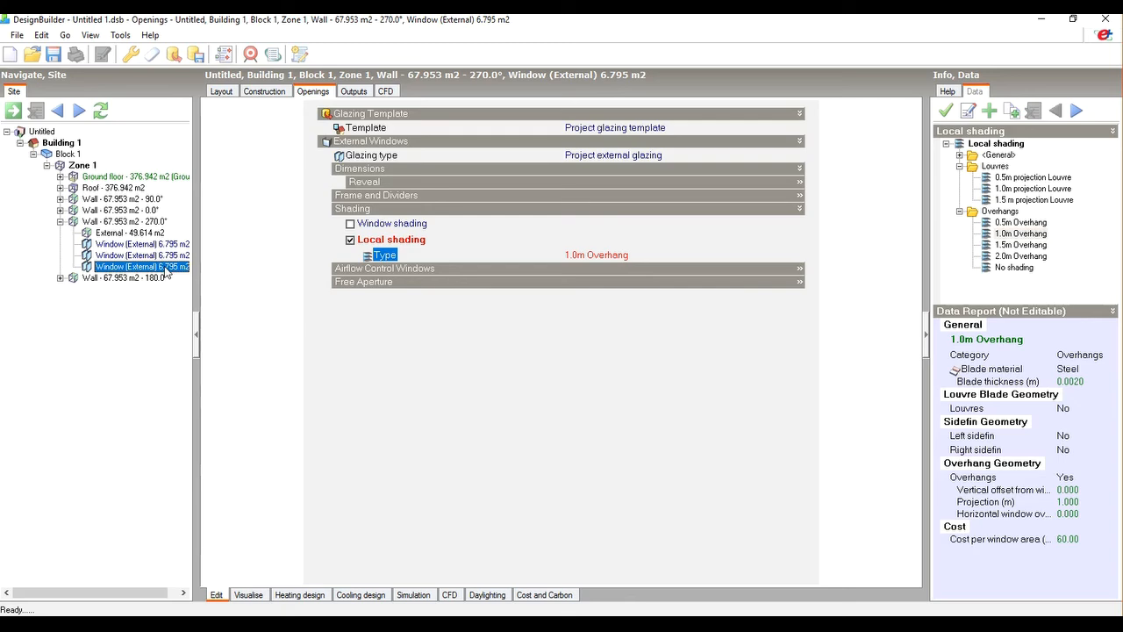
pyautogui.click(386, 240)
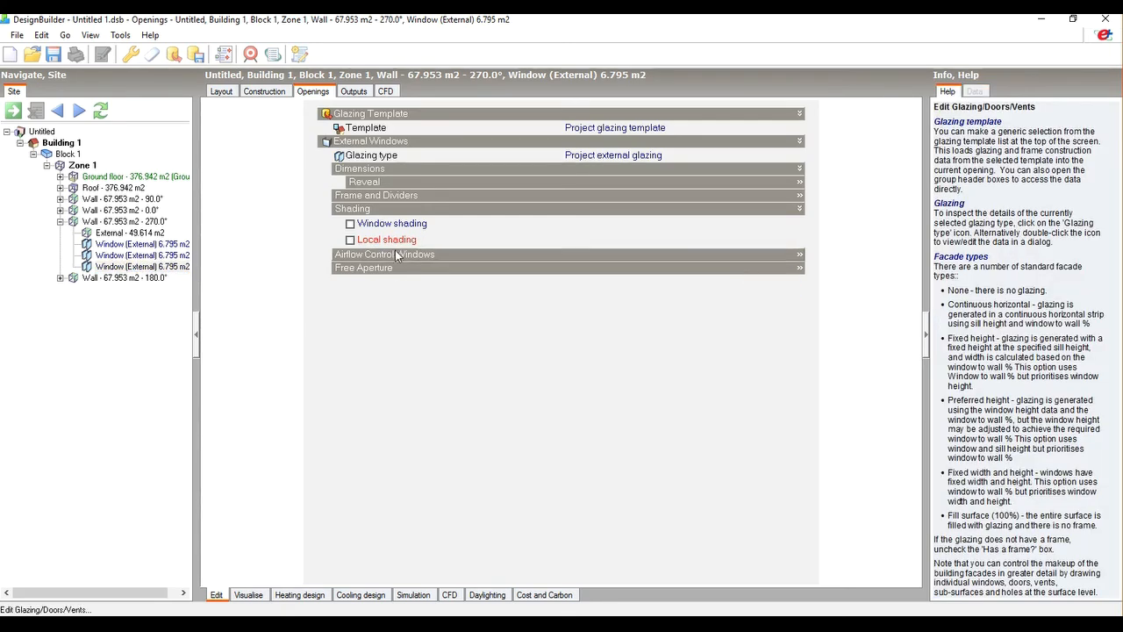
pyautogui.click(580, 256)
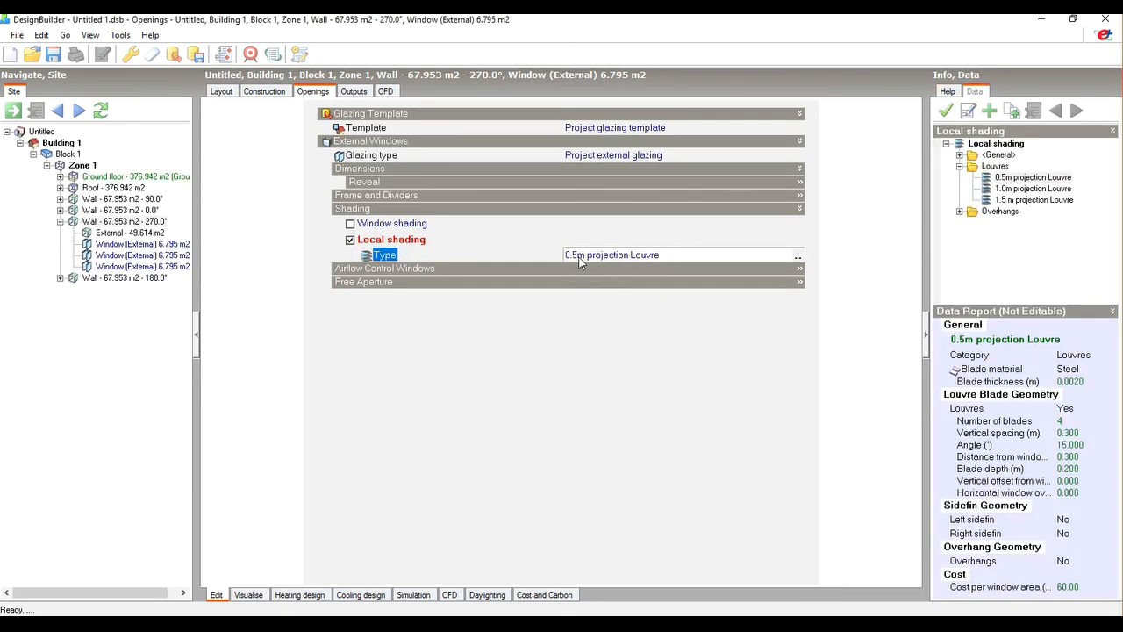
pyautogui.click(960, 212)
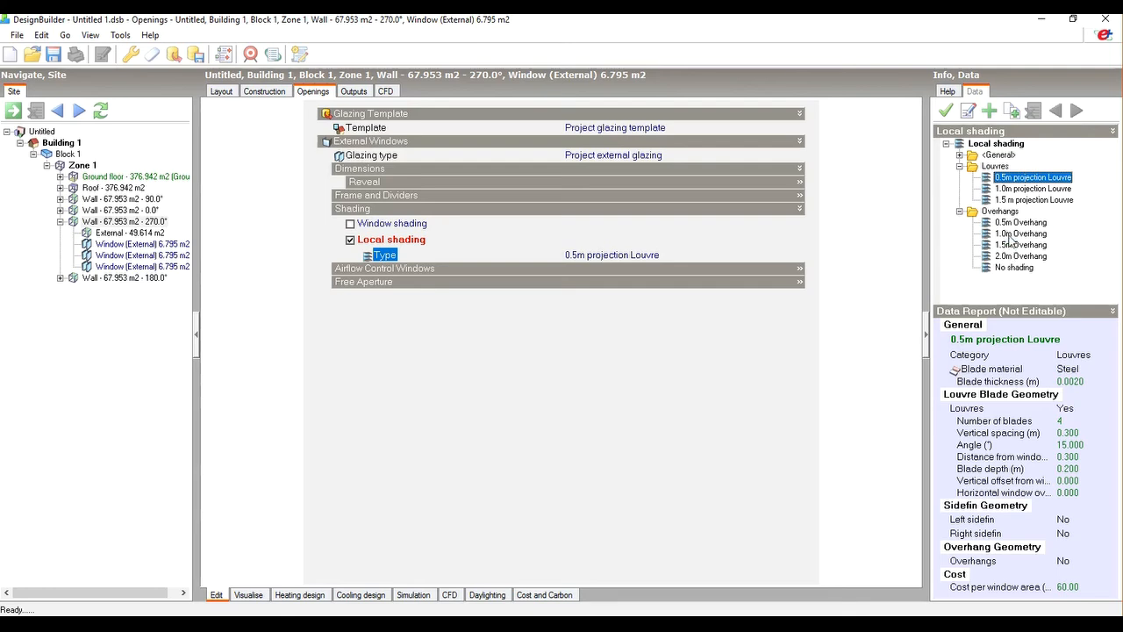
pyautogui.click(1011, 234)
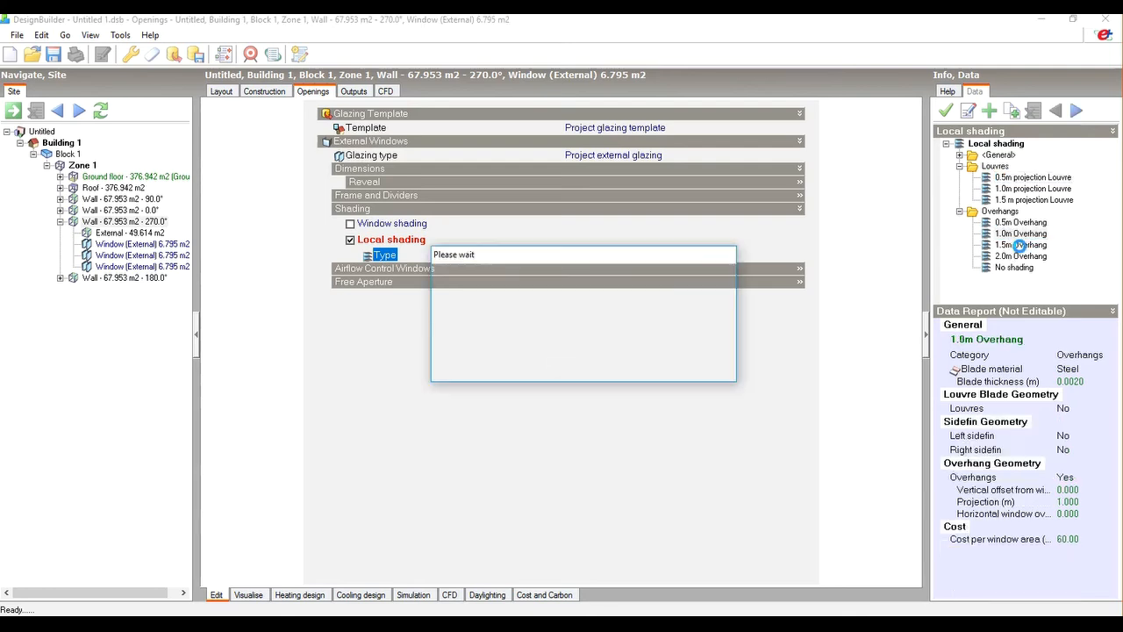
# - View Block 1 in the layout and the rendered model to examine the louvres and overhangs on its walls
pyautogui.click(69, 155)
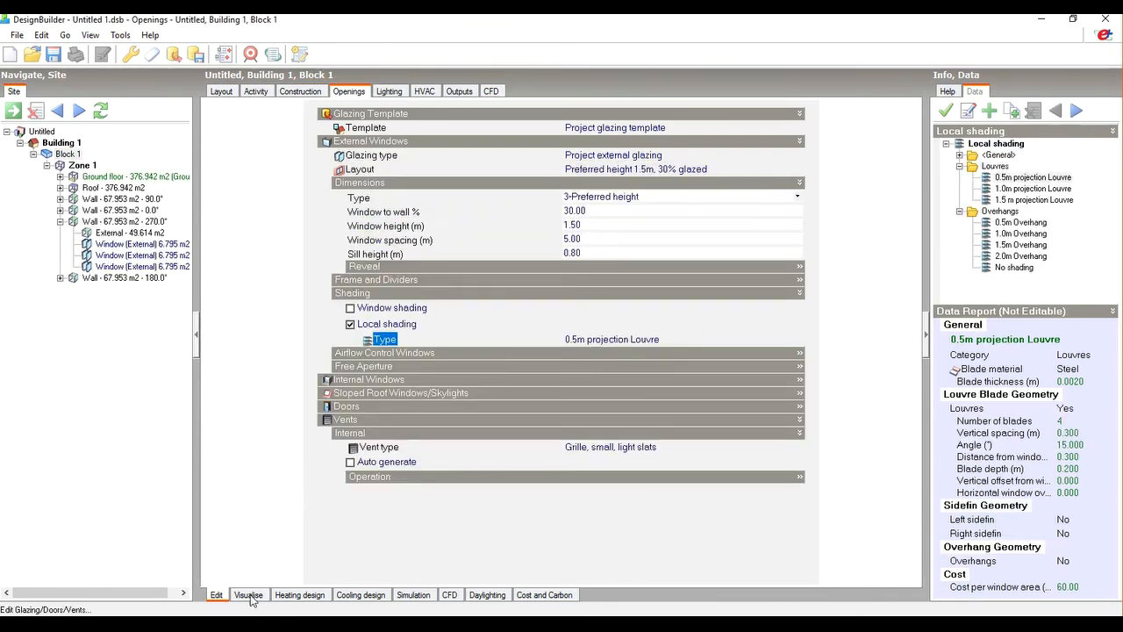
pyautogui.click(221, 91)
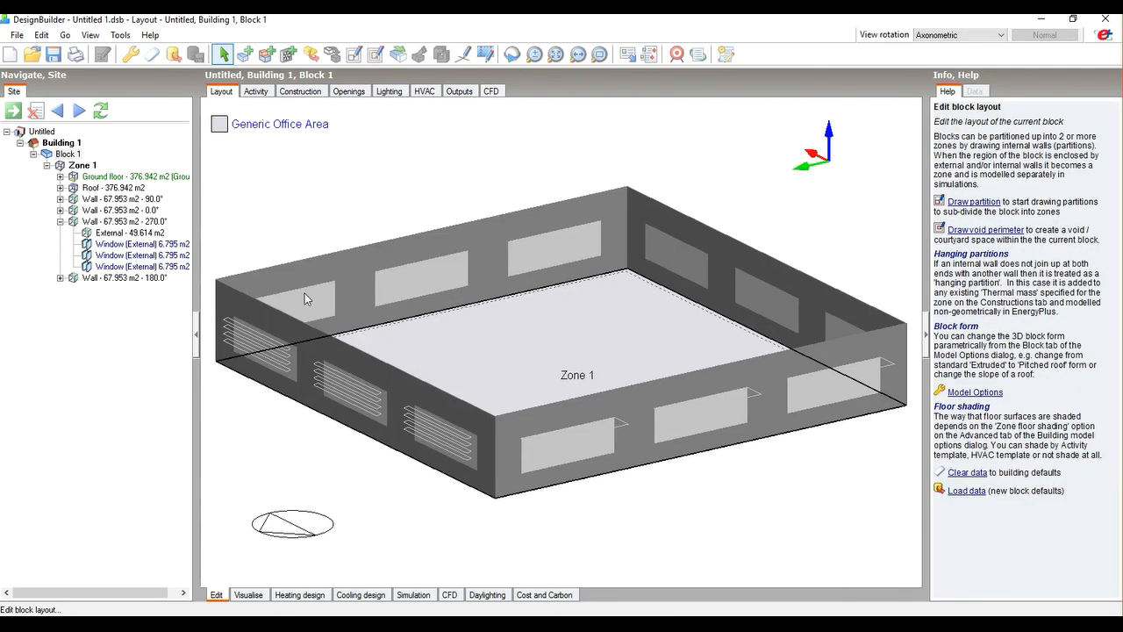
pyautogui.moveTo(633, 379); pyautogui.dragTo(740, 400, button='middle')
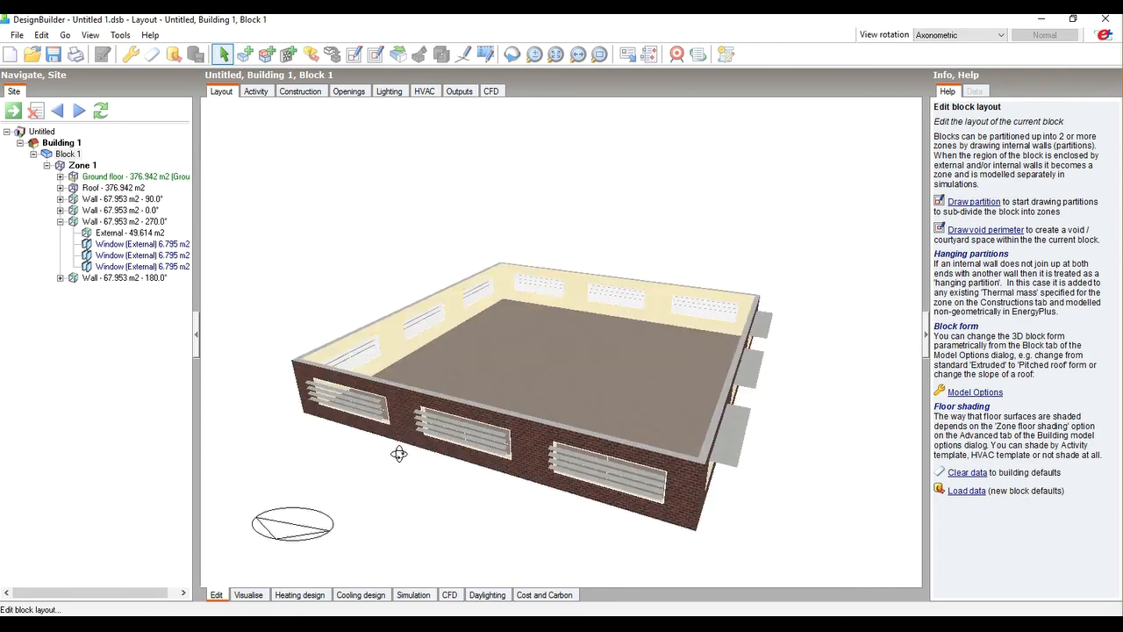
pyautogui.moveTo(505, 450); pyautogui.dragTo(419, 455)
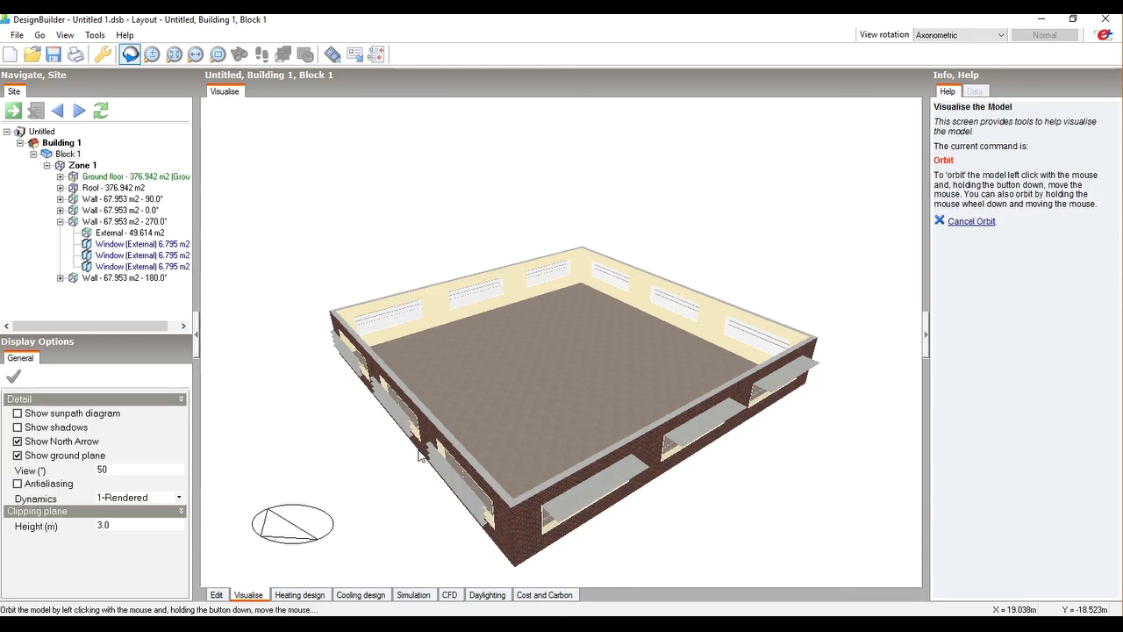